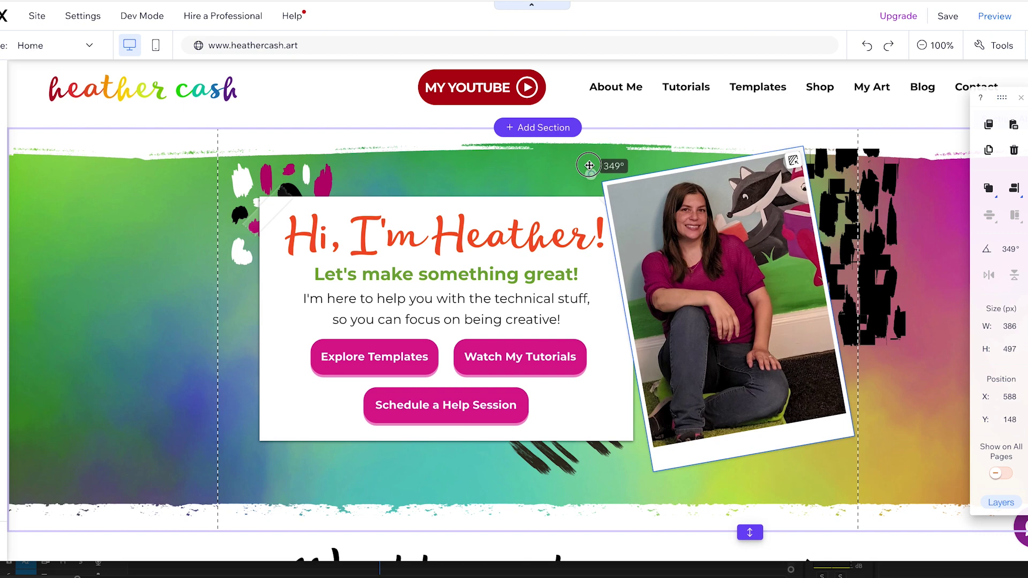
Step: Tilt the hero photo to 8 degrees, shift it left and down, and move the splatter lower left
left_click_drag(640, 138, 654, 133)
left_click_drag(697, 229, 683, 248)
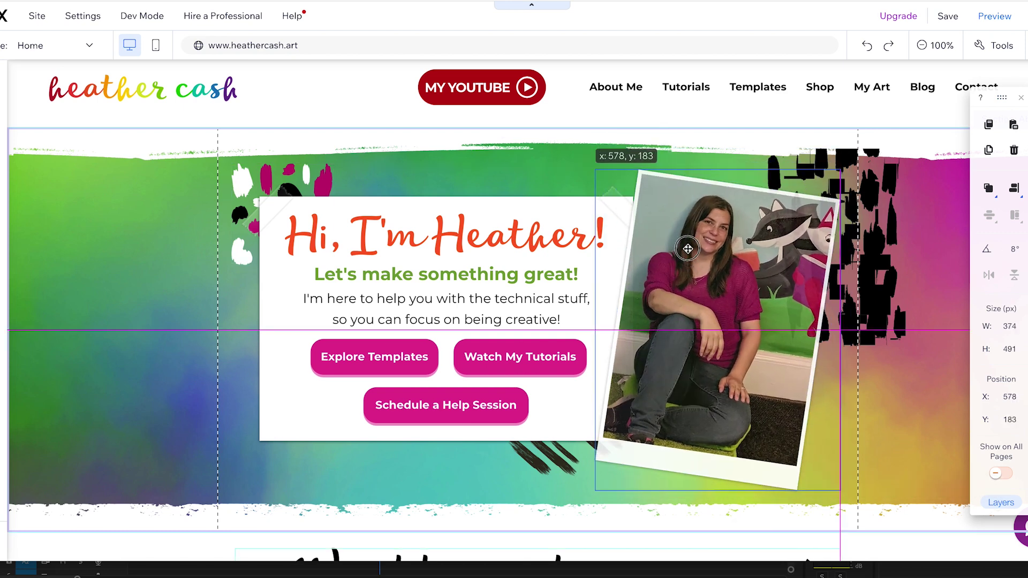
mouse_move(248, 190)
left_mouse_down()
mouse_move(235, 224)
mouse_move(252, 397)
left_mouse_up()
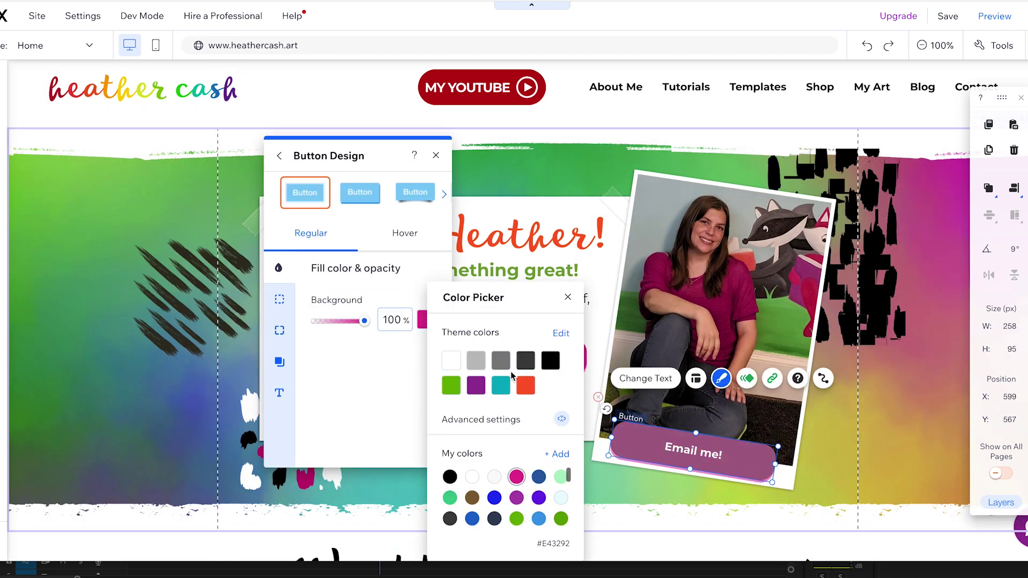
Step: Make the Email me! button purple instead of teal and shrink it
left_click(501, 385)
left_click(476, 385)
left_click_drag(610, 445, 676, 455)
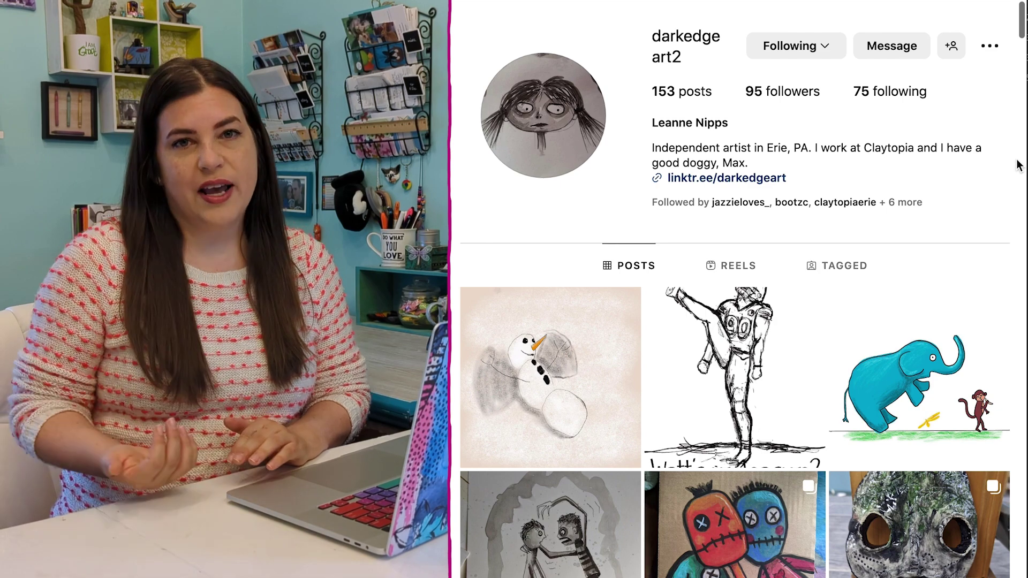
Step: Scroll down through the artist's Instagram grid of artwork posts
scroll(1019, 165, "down", 4)
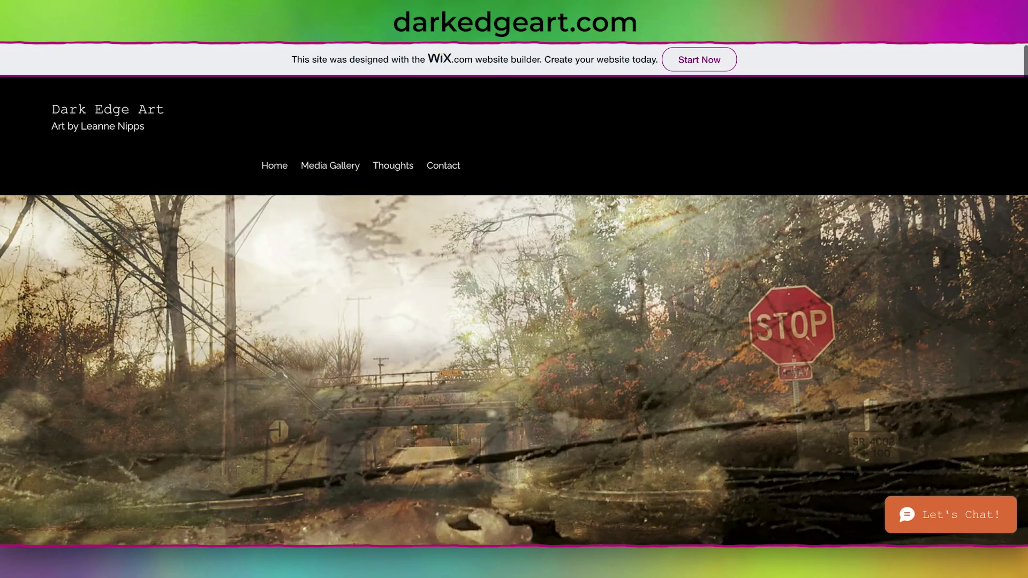
Step: Scroll up and down through the live darkedgeart.com site to review its pages
scroll(698, 283, "down", 10)
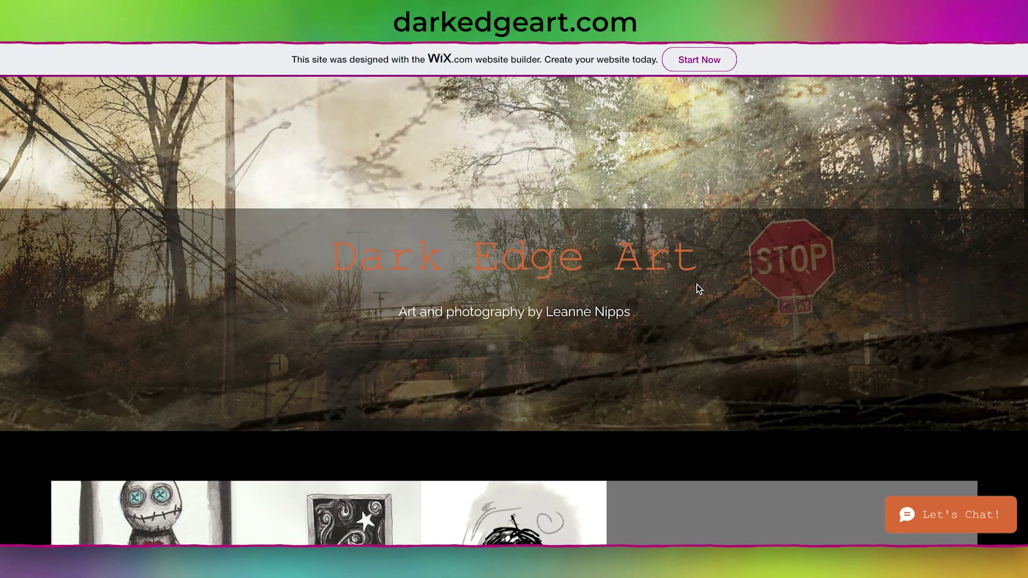
scroll(697, 289, "down", 8)
scroll(697, 288, "up", 20)
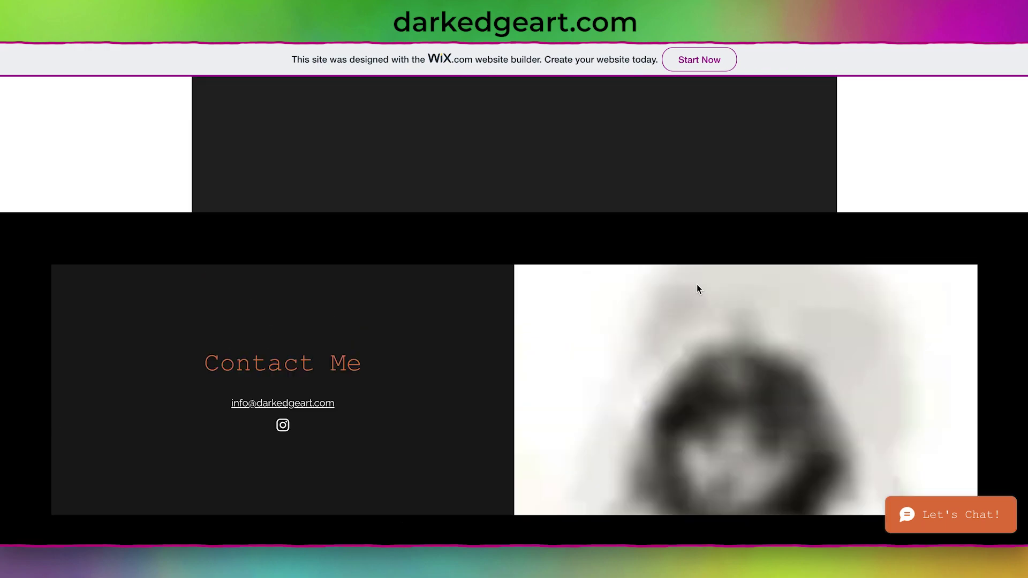
scroll(695, 284, "down", 3)
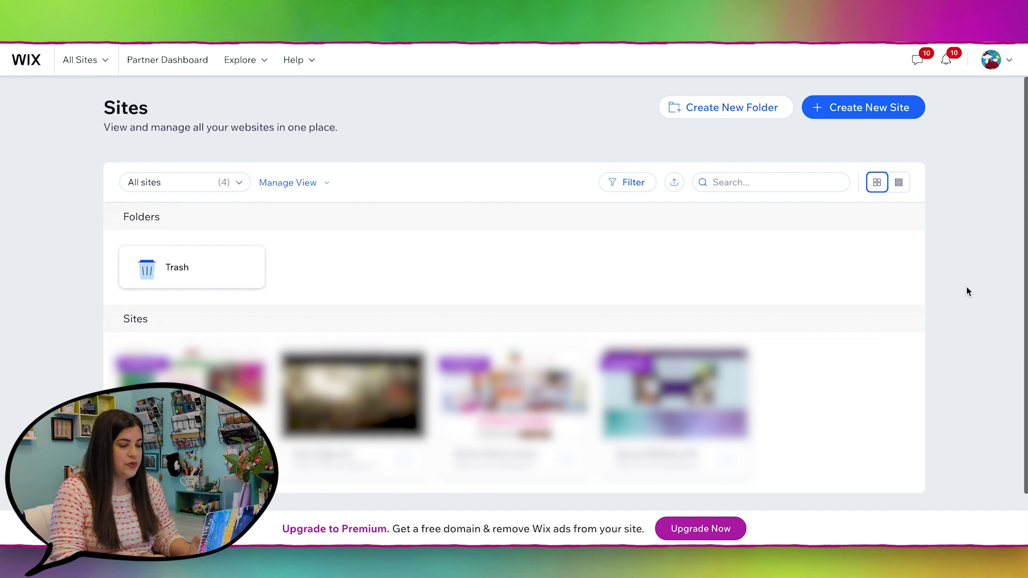
Step: Create a new Portfolio site without AI, naming it Dark Edge Art by the artist's name
left_click(871, 113)
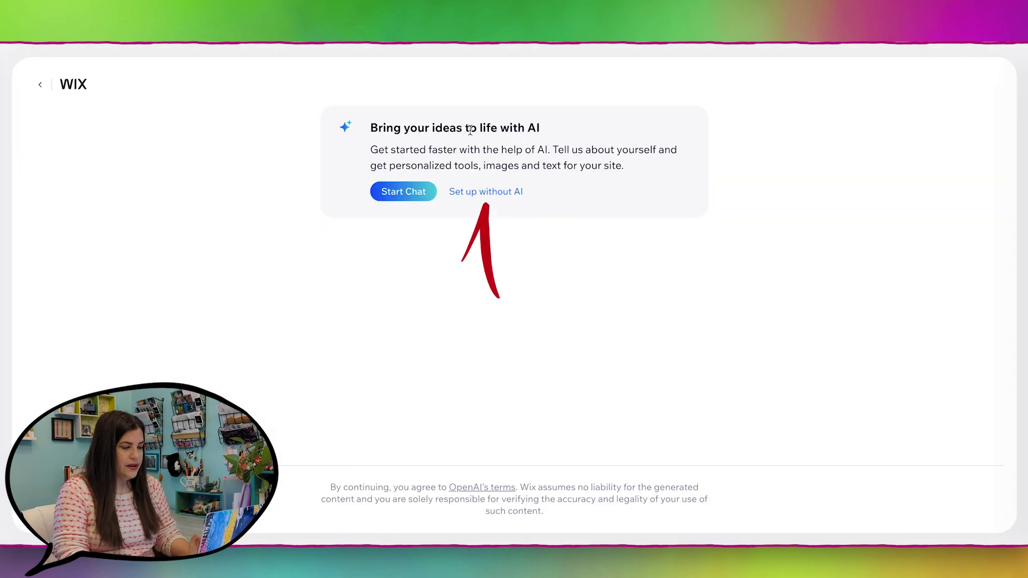
left_click(488, 193)
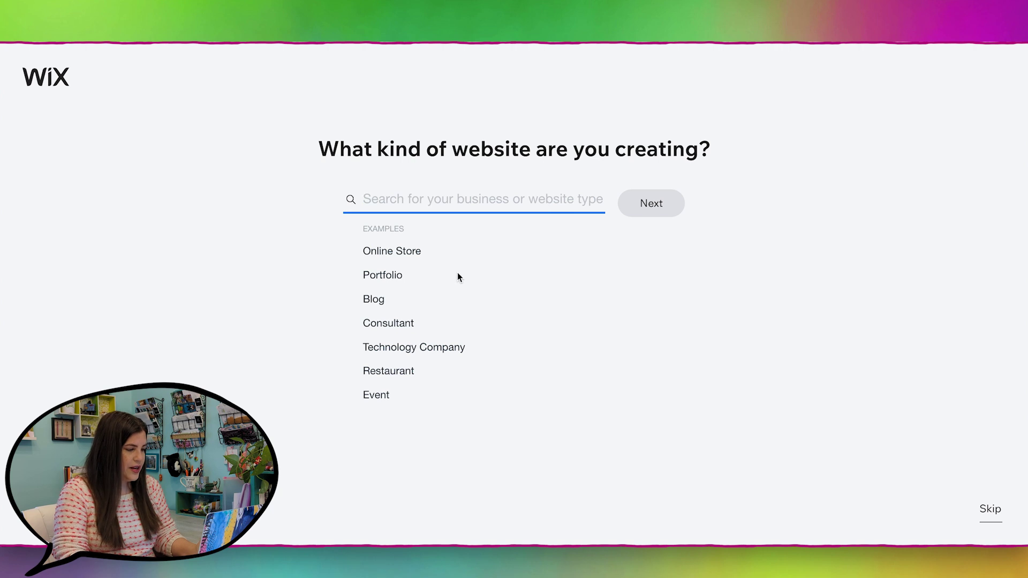
left_click(377, 276)
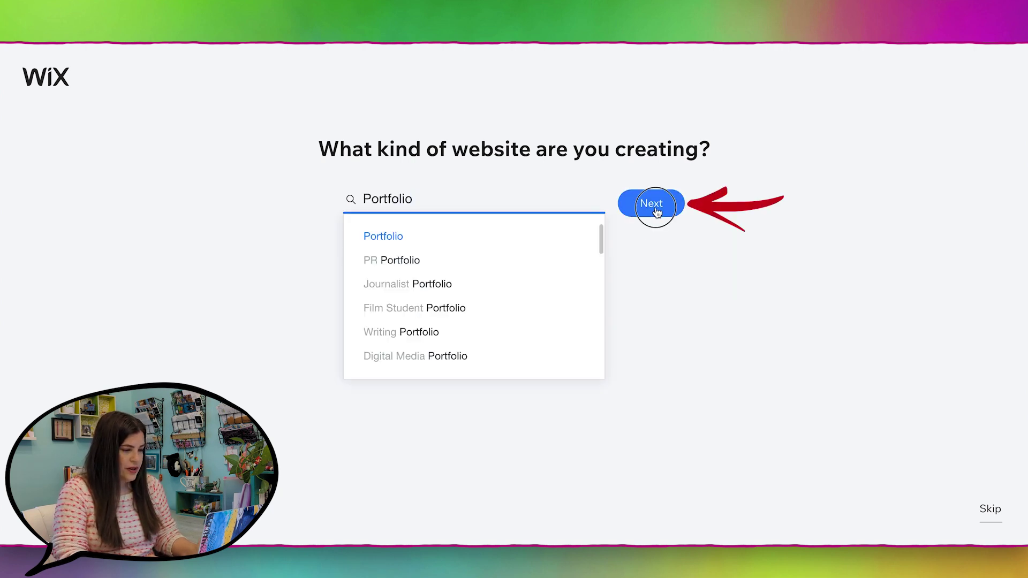
left_click(655, 208)
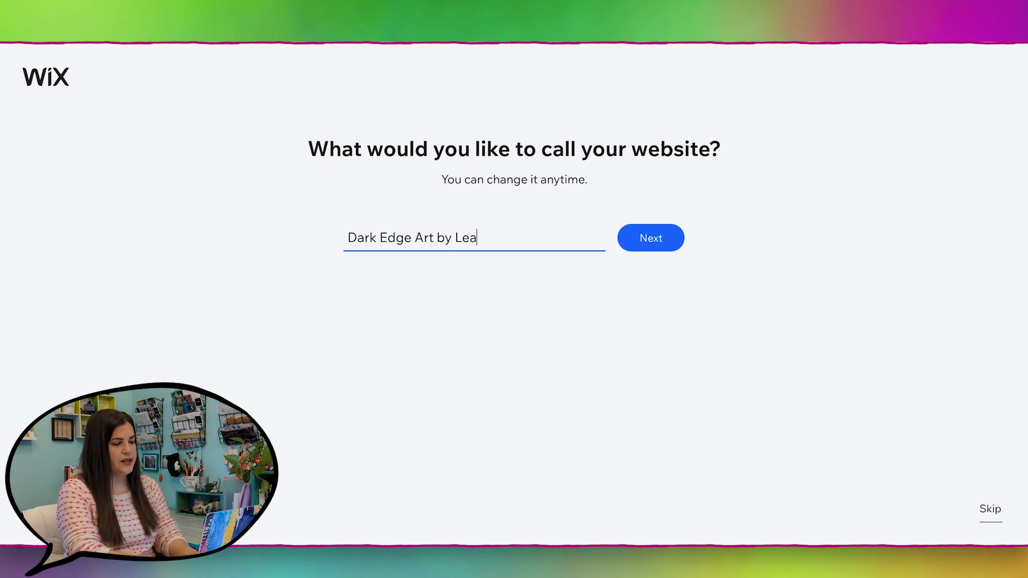
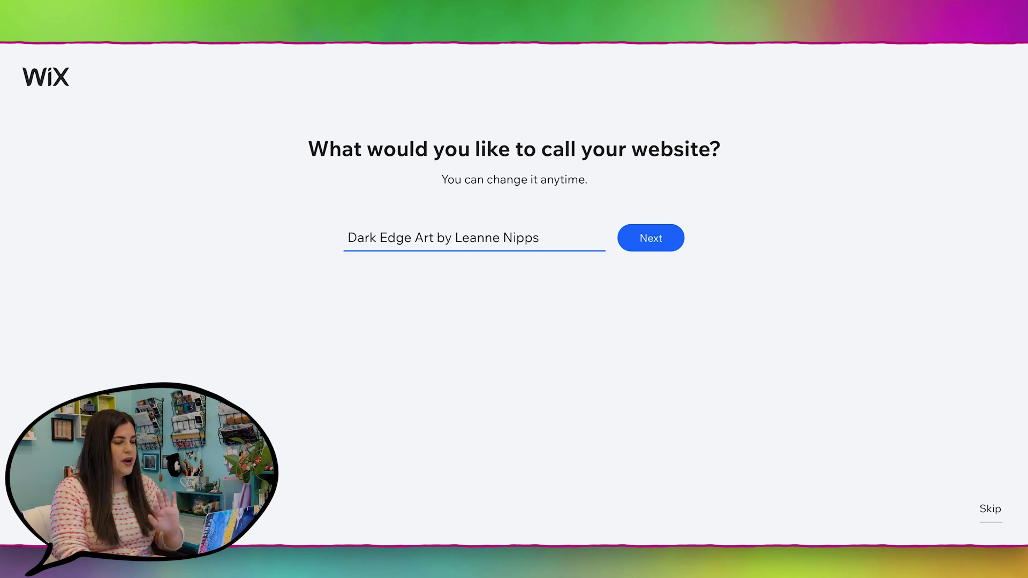
left_click(660, 244)
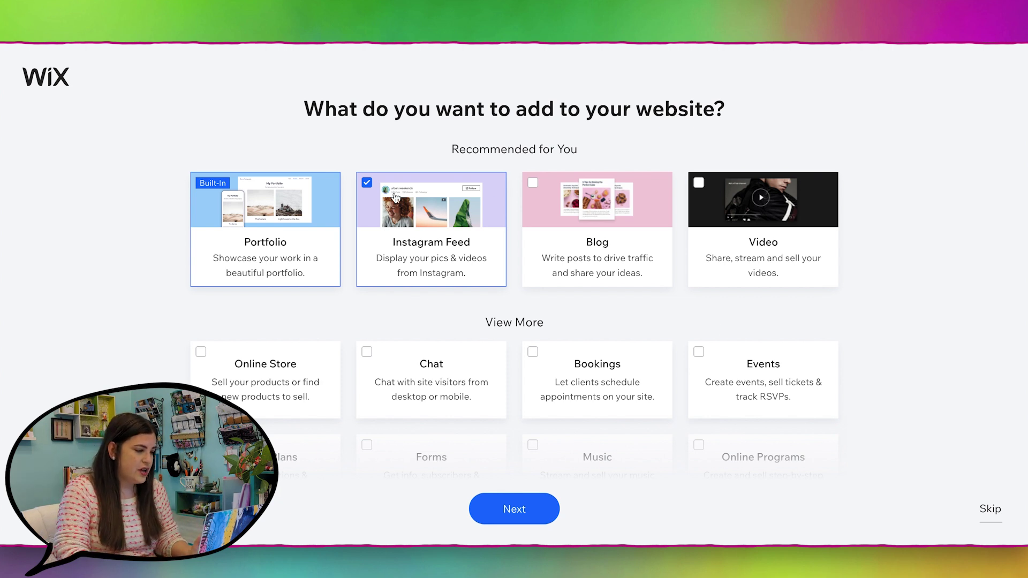
Step: Drop the Instagram Feed add-on, go to the new site's dashboard, and choose Design Site
left_click(367, 182)
mouse_move(242, 212)
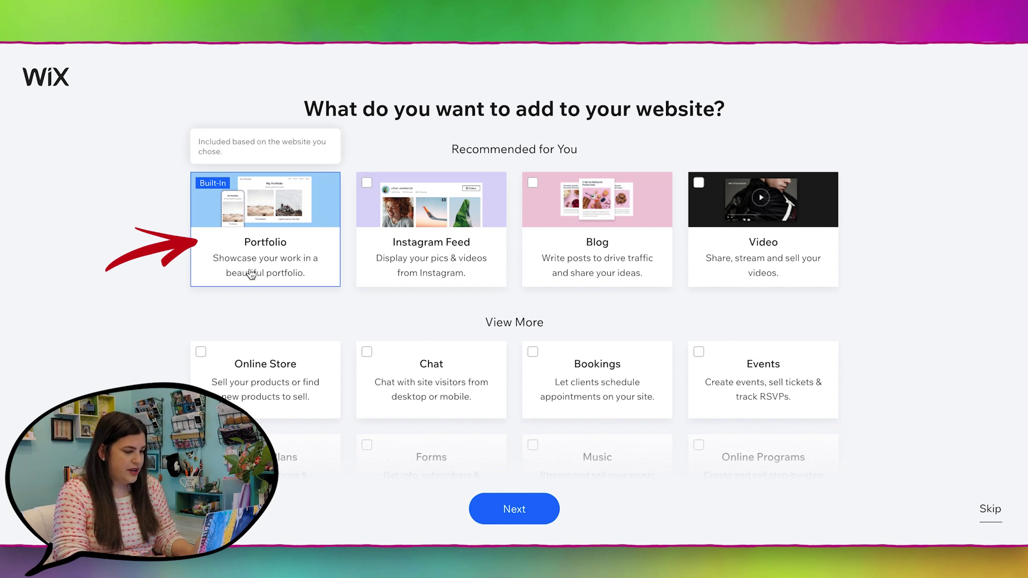
left_click(522, 518)
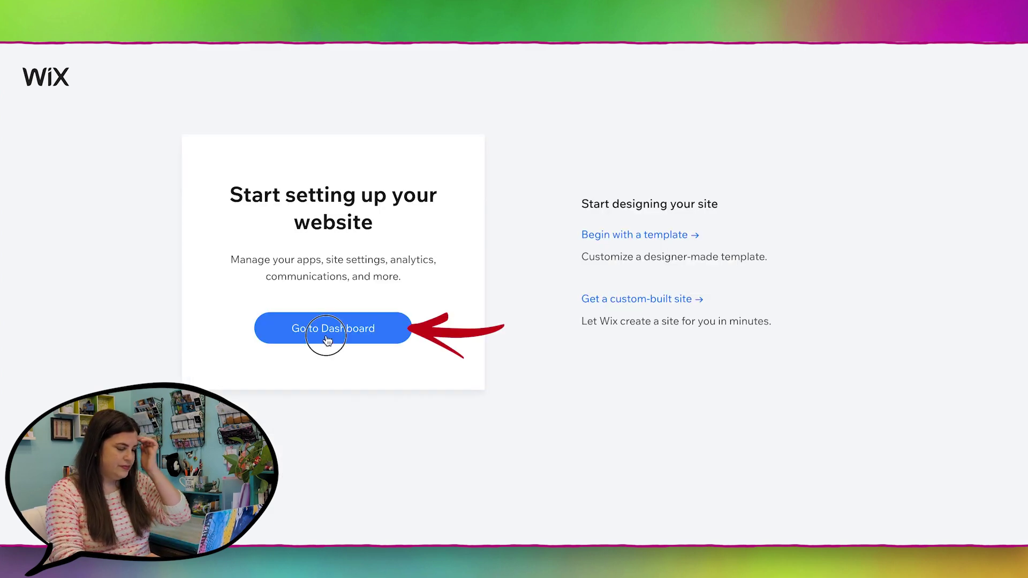
left_click(328, 341)
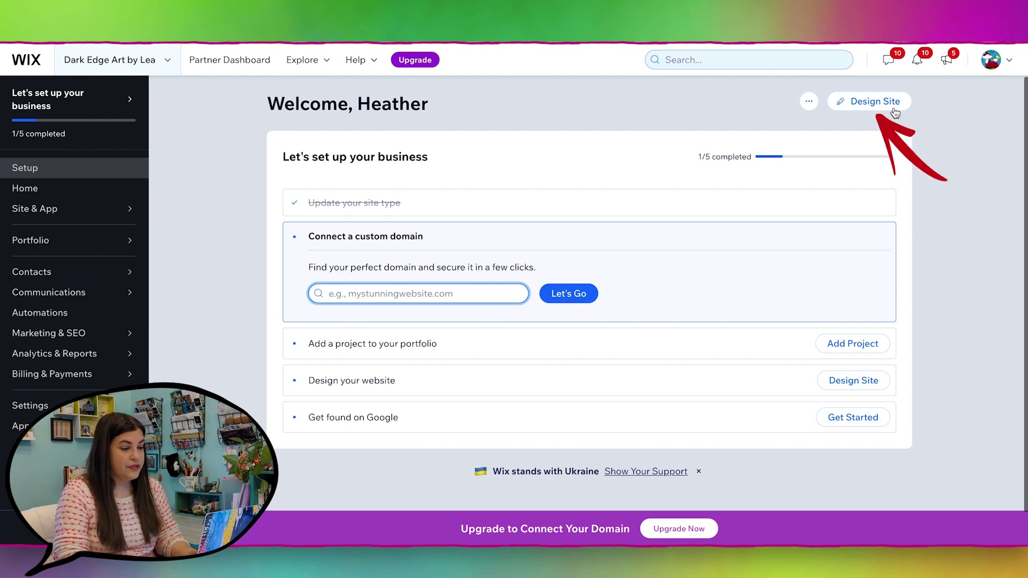
left_click(868, 108)
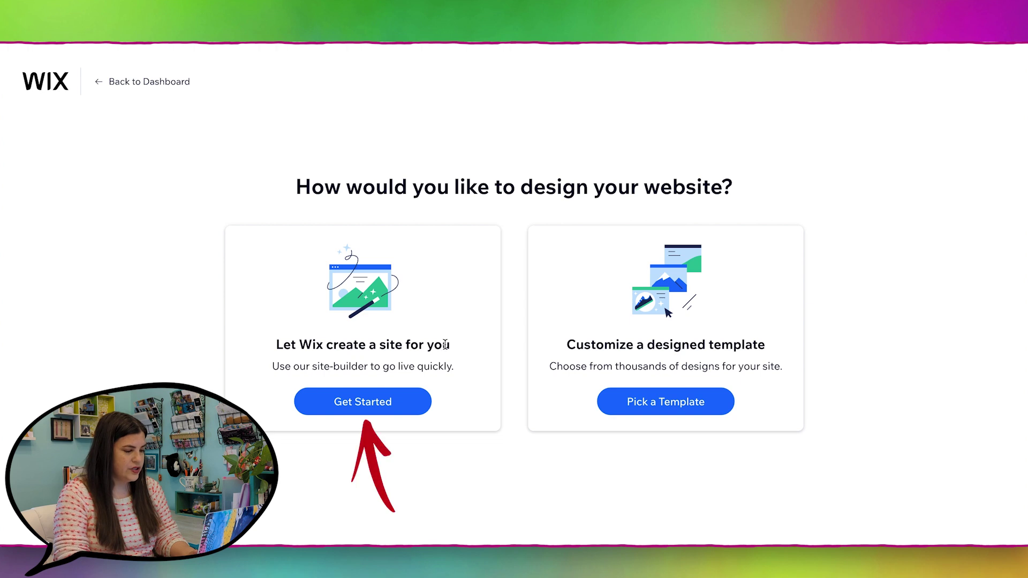
Step: Start the Let Wix create a site for you setup and scroll through the review-your-info step
left_click(367, 404)
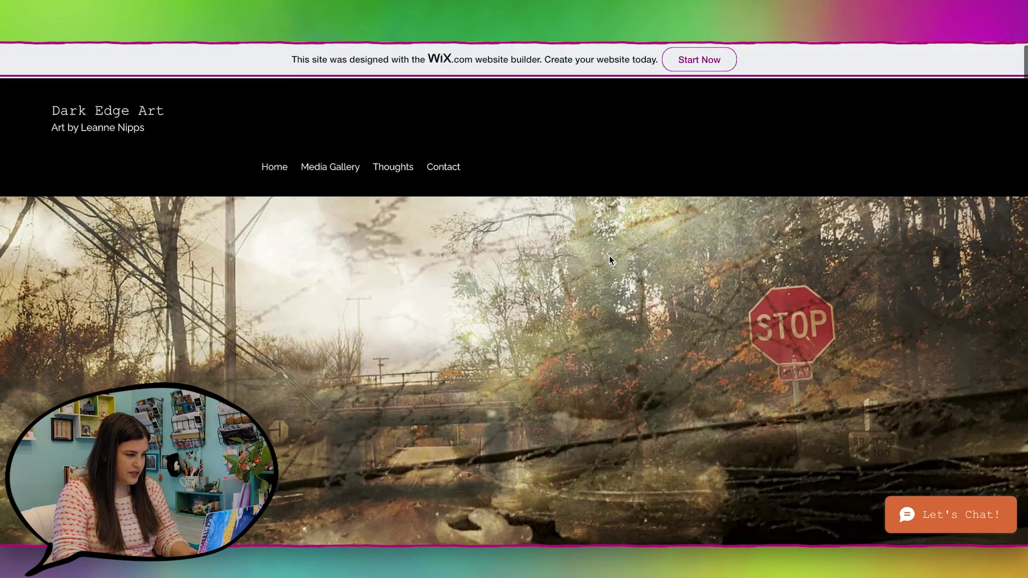
scroll(609, 255, "down", 2)
scroll(609, 261, "down", 15)
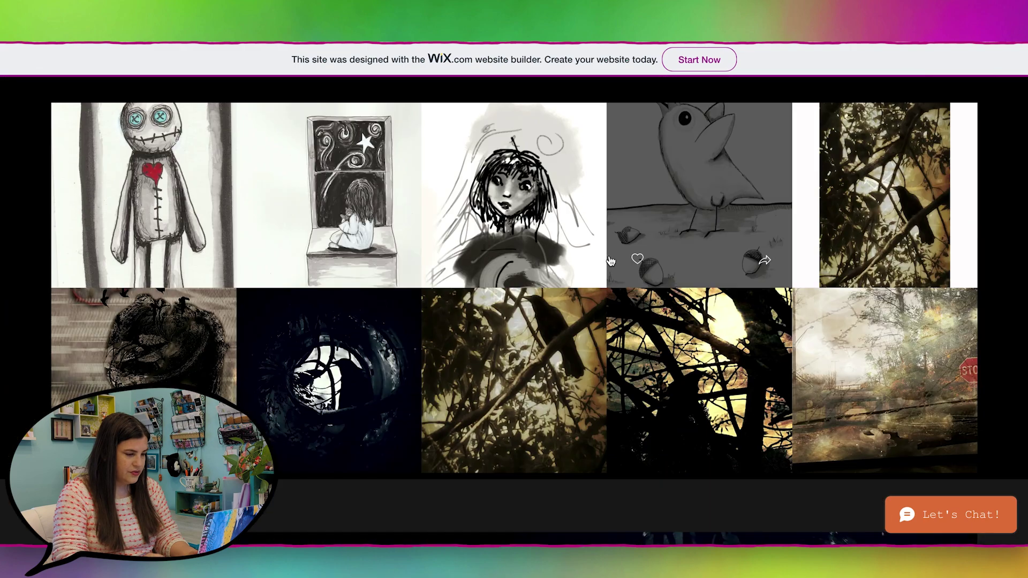
scroll(609, 261, "up", 13)
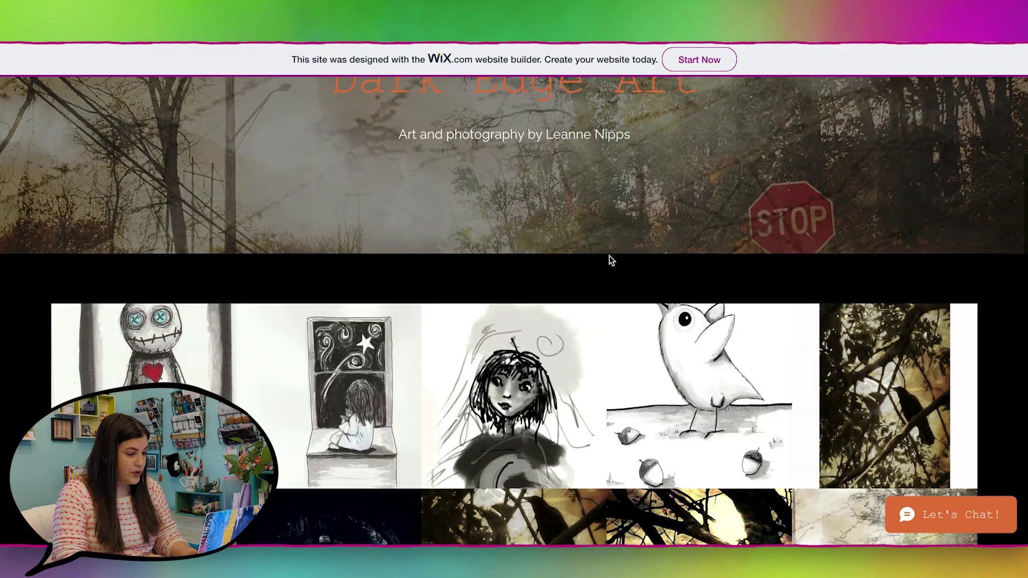
scroll(611, 261, "up", 5)
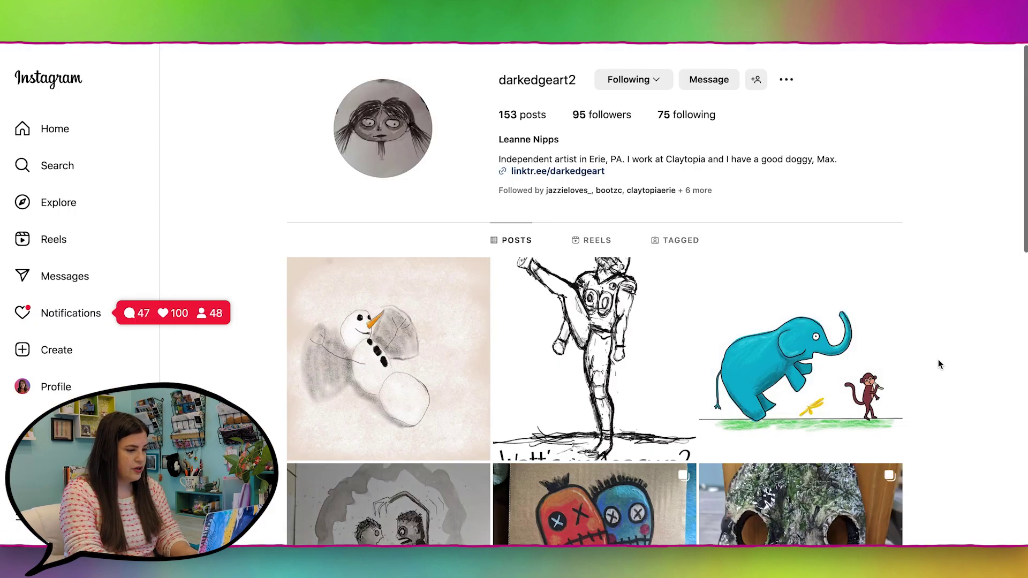
Step: Scroll the Instagram grid and open the post of the voodoo doll playing electric guitar
scroll(938, 361, "down", 6)
scroll(938, 360, "down", 15)
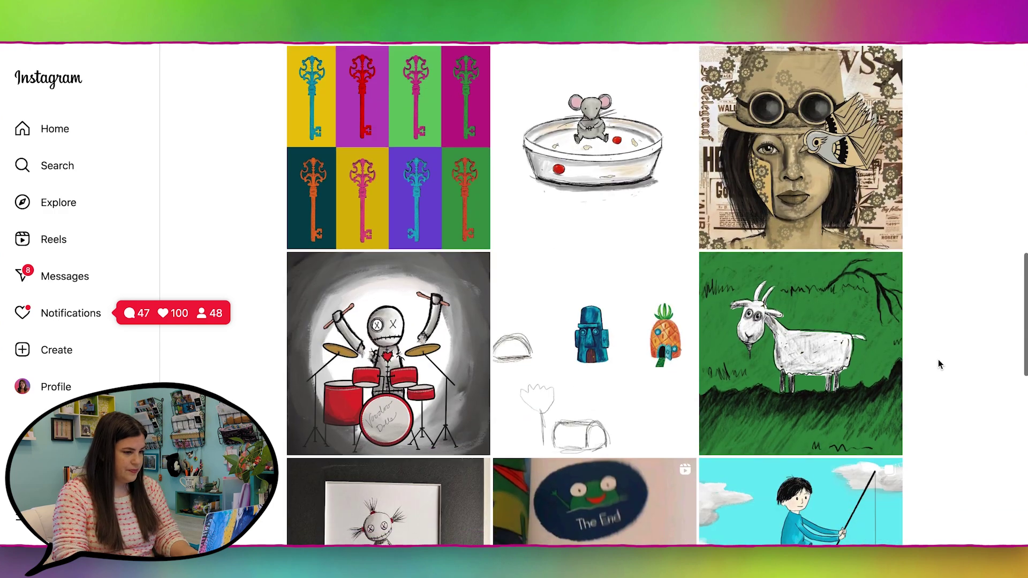
scroll(938, 364, "up", 3)
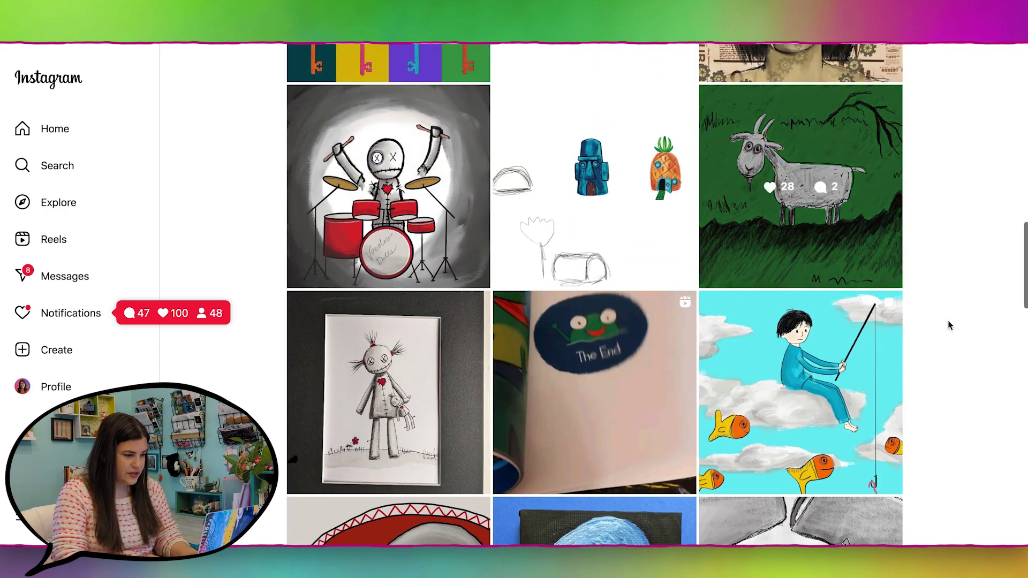
scroll(950, 415, "down", 8)
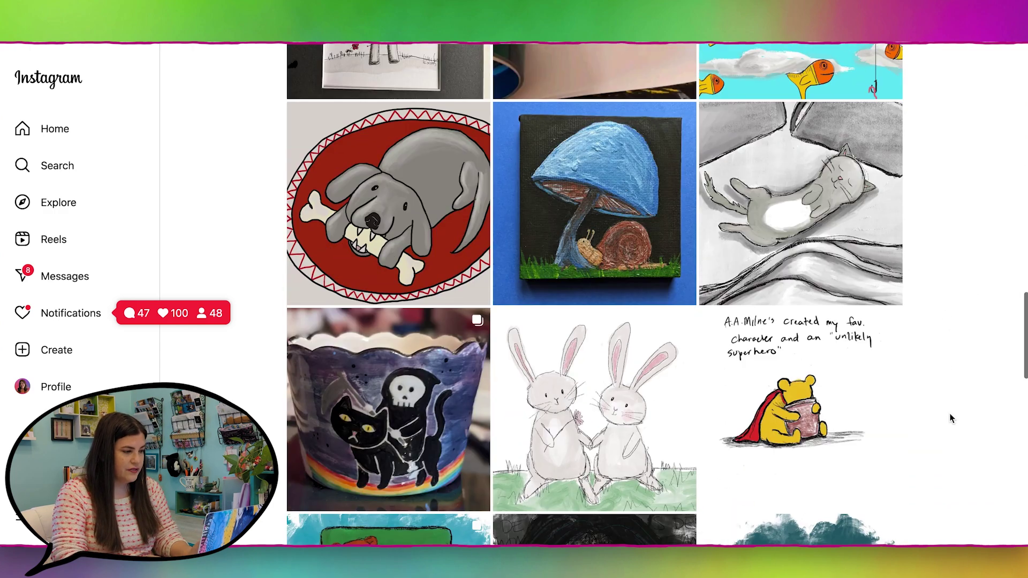
scroll(950, 418, "down", 4)
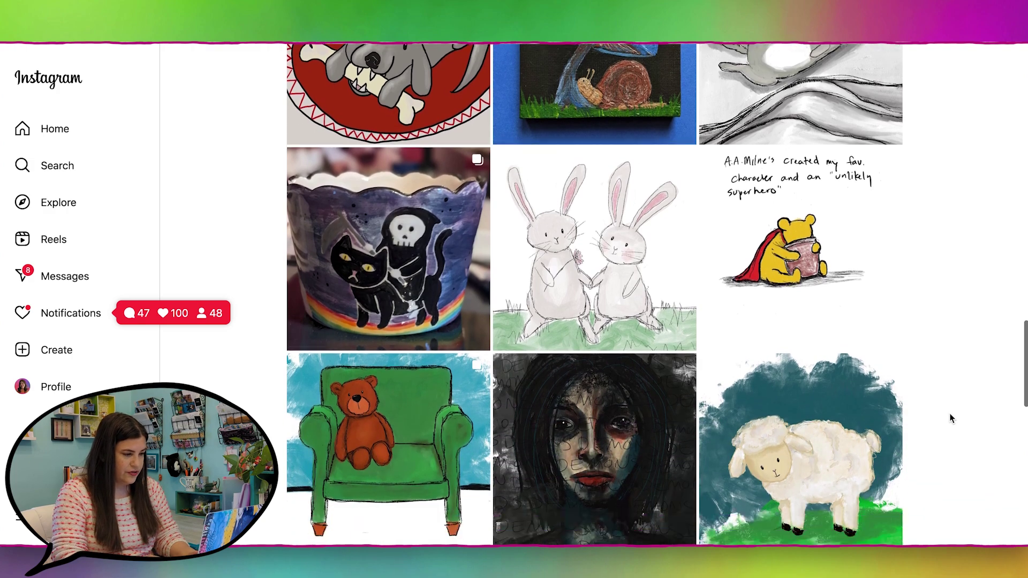
scroll(950, 418, "down", 20)
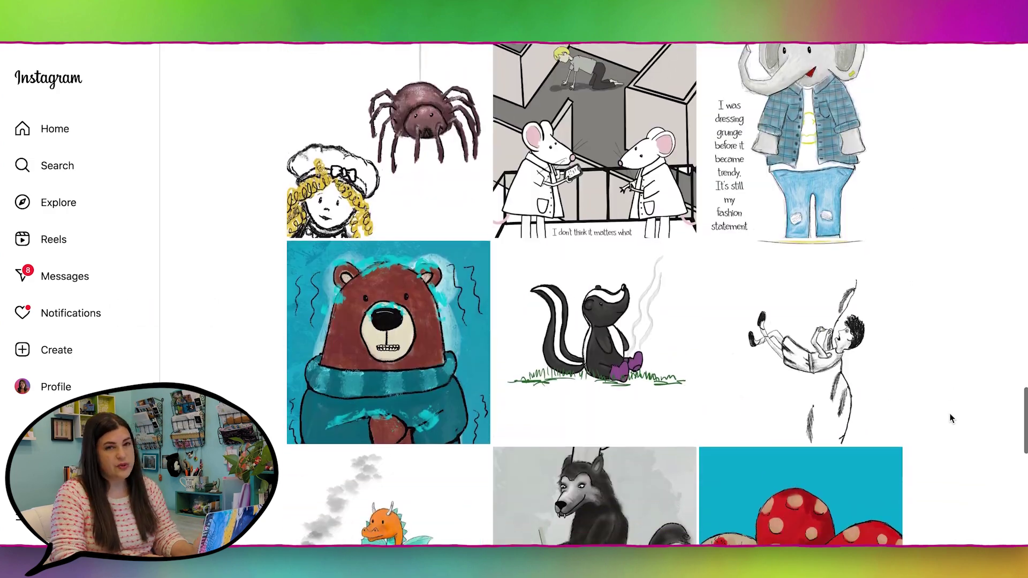
scroll(950, 418, "down", 20)
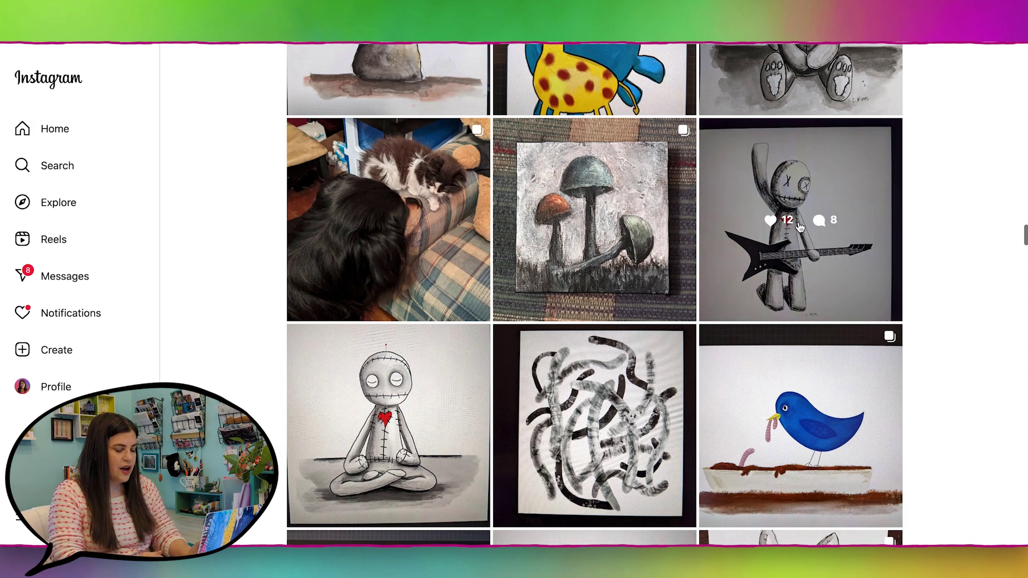
left_click(792, 269)
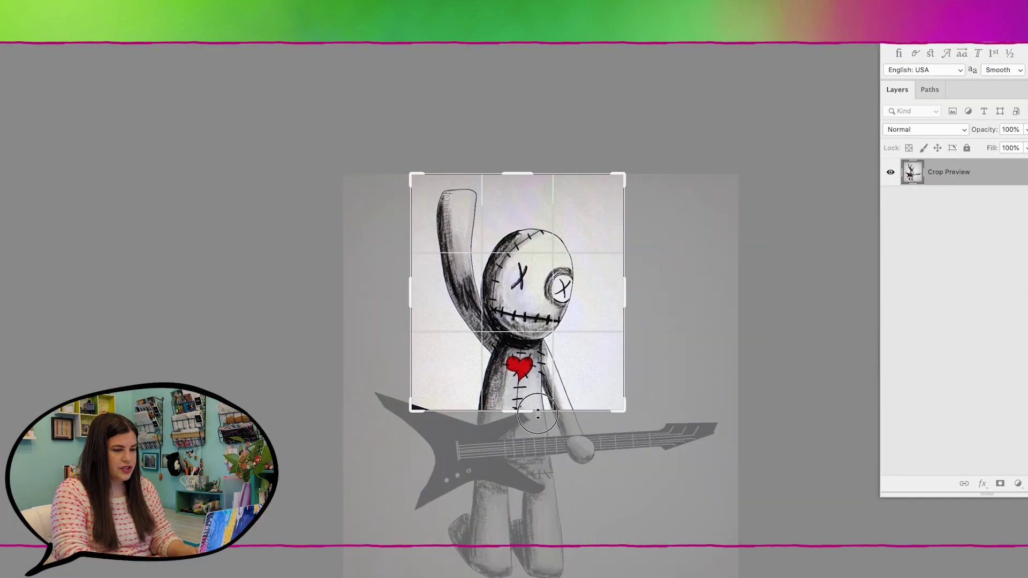
Step: Crop the guitar doll drawing to its upper part, mask out its left side, and rotate about -9.7°
left_click_drag(515, 172, 514, 187)
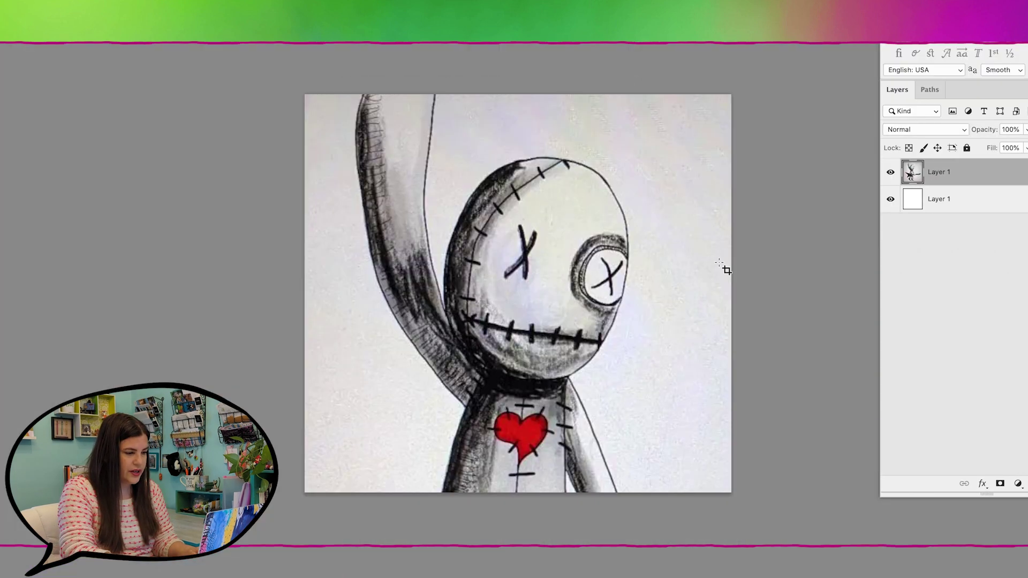
mouse_move(428, 107)
left_mouse_down()
mouse_move(378, 225)
mouse_move(544, 449)
mouse_move(624, 425)
mouse_move(659, 126)
mouse_move(564, 463)
left_mouse_up()
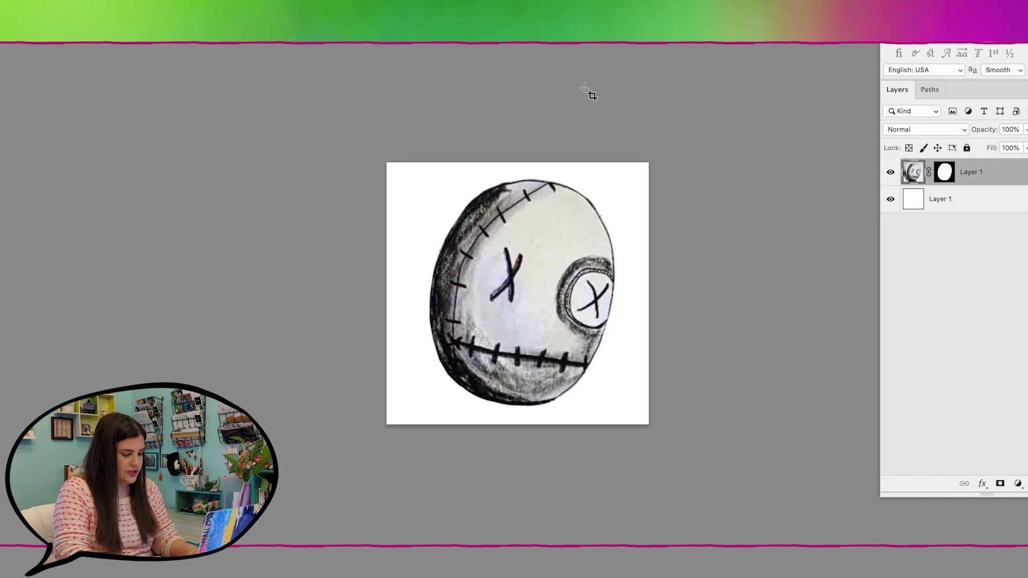
key("ctrl+t")
left_click_drag(698, 155, 689, 125)
Step: Discard the rotation, upload the skull image as the site logo, and finish the contact e-mail address
key("Escape")
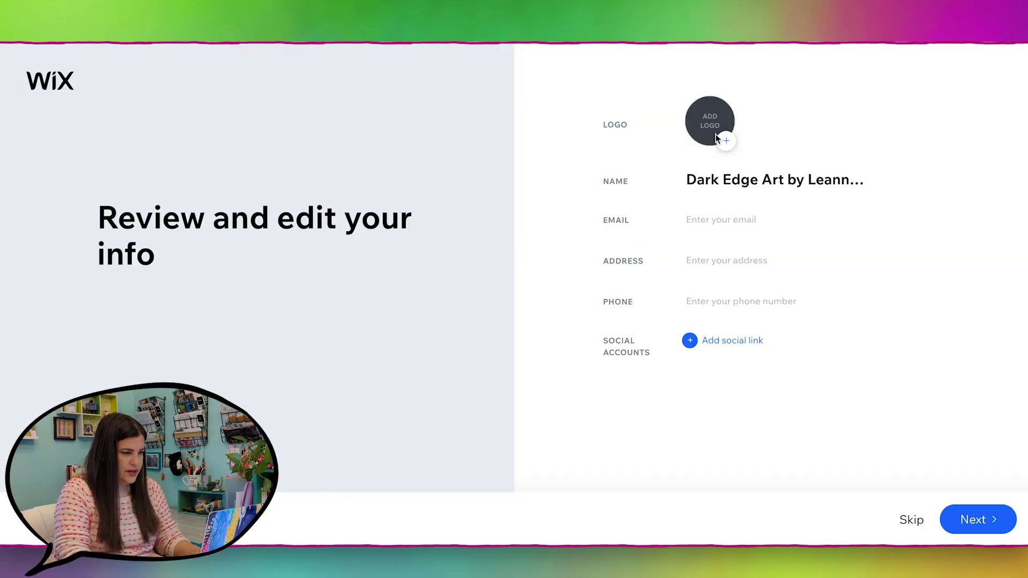
left_click(725, 142)
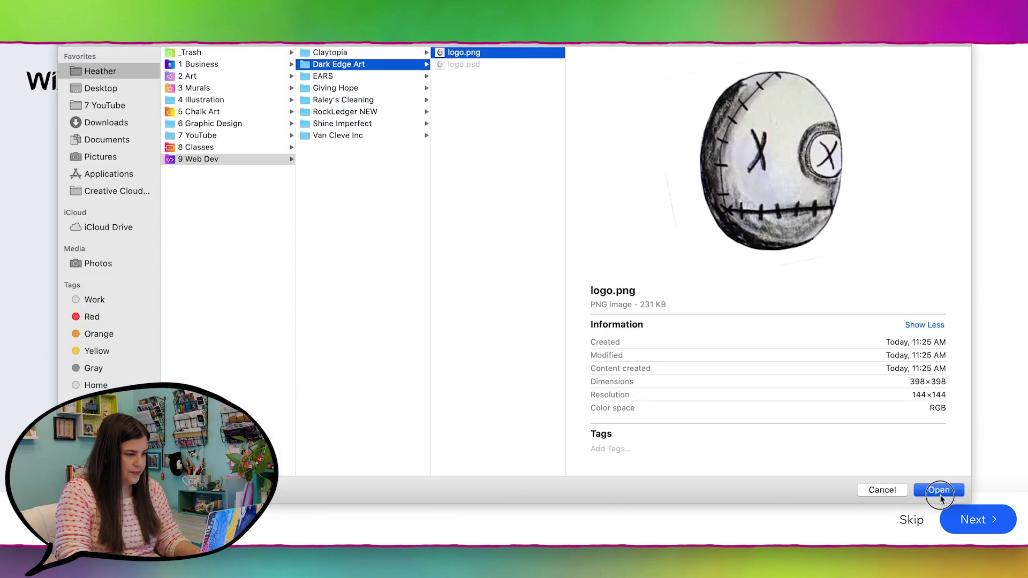
left_click(939, 493)
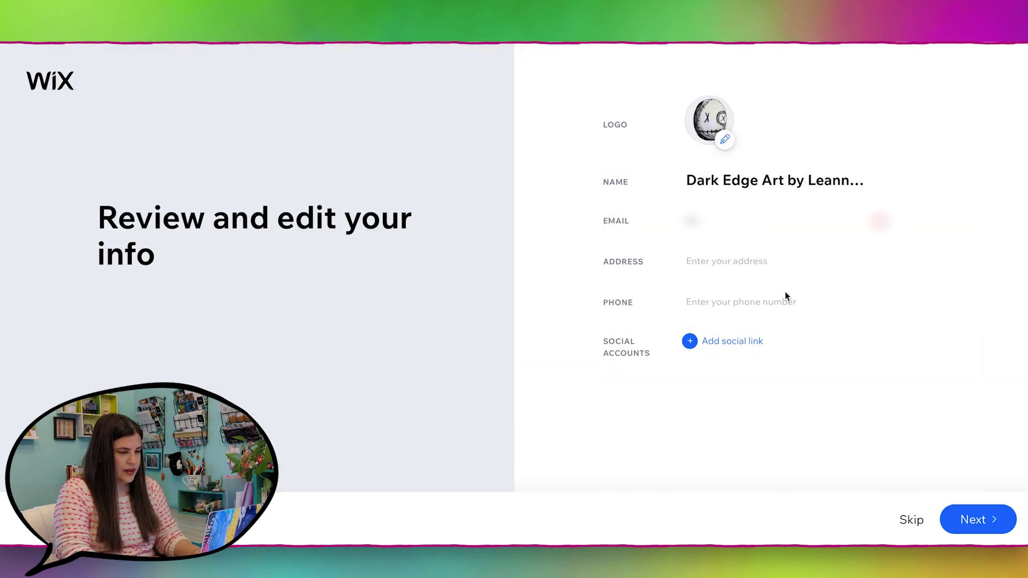
type("@darkedgeart.com")
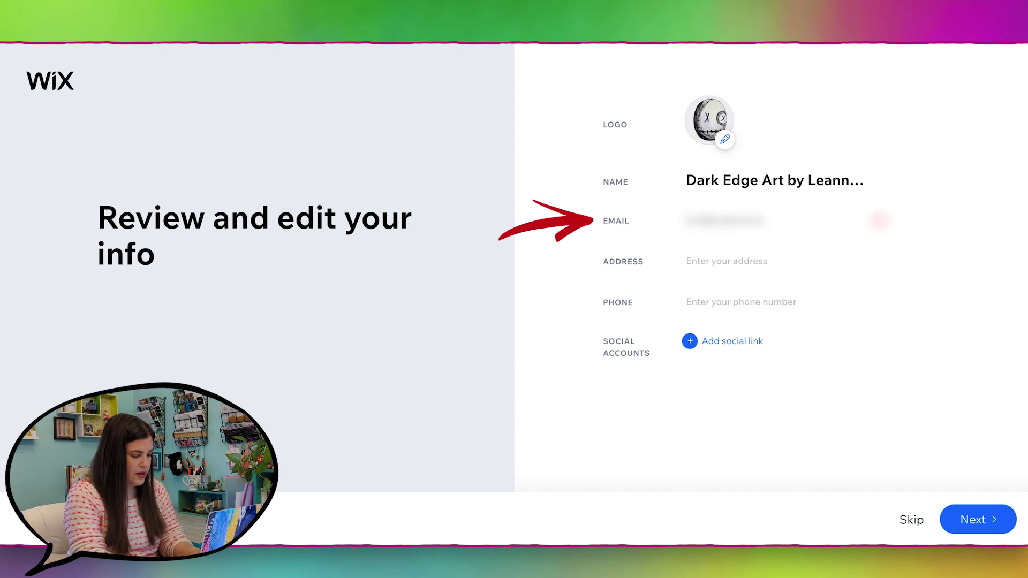
Step: Add Instagram and Etsy shop social links by pasting their addresses, then continue to themes
left_click(732, 340)
type("https://www.instagram.com/darkedgeart2/")
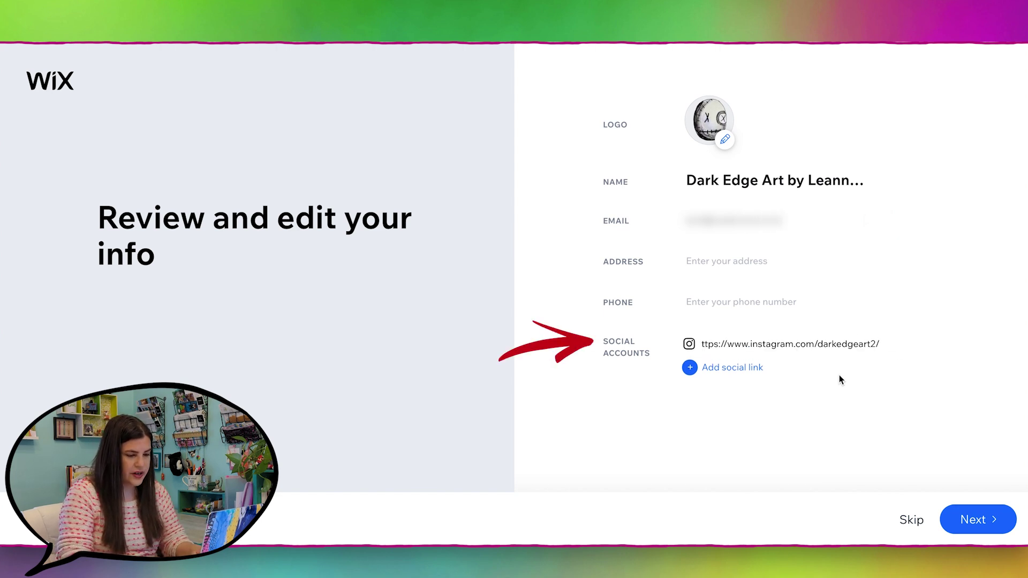
left_click(728, 368)
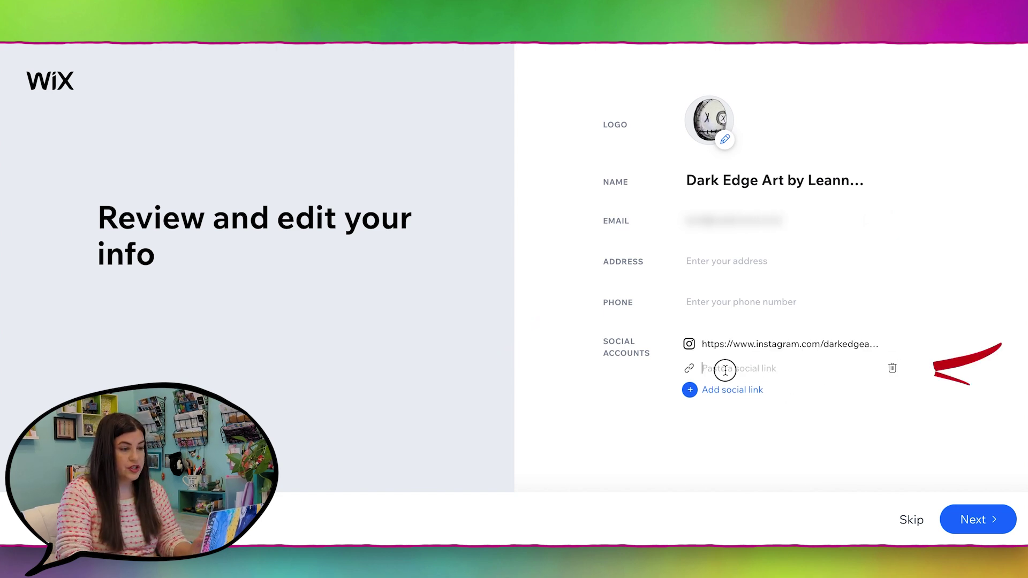
type("https://www.etsy.com/shop/darkedgeart2")
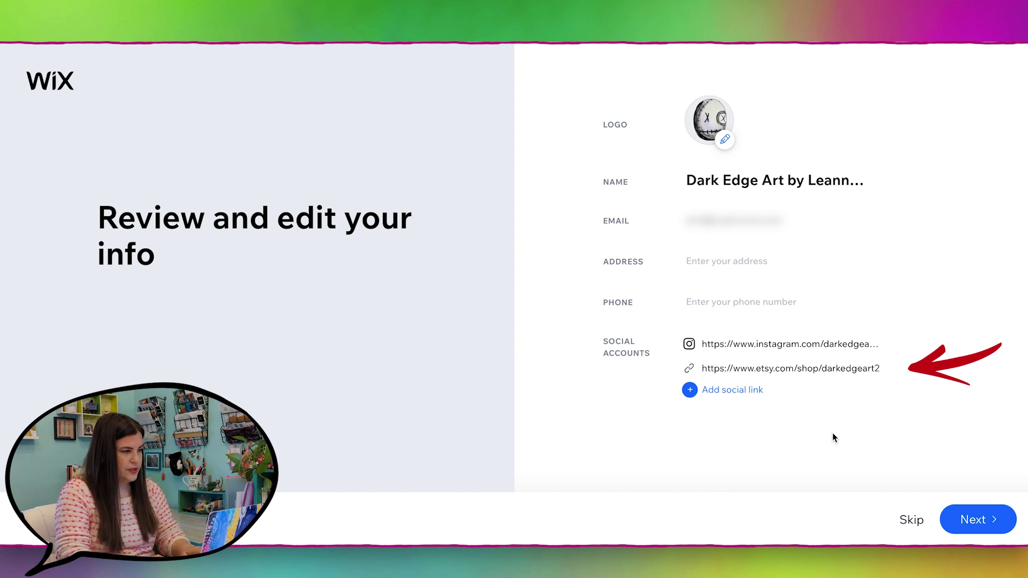
left_click(848, 366)
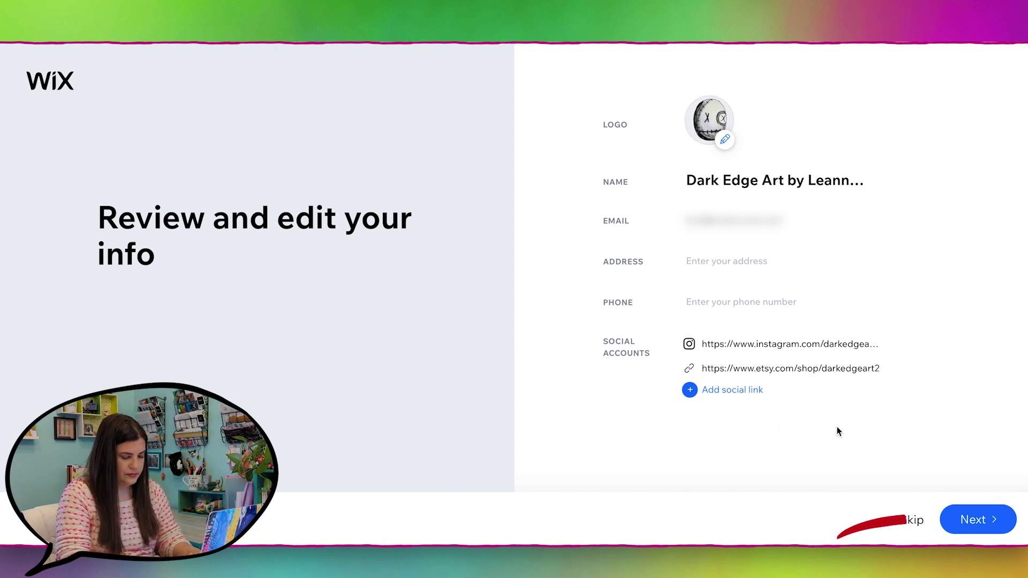
left_click(978, 521)
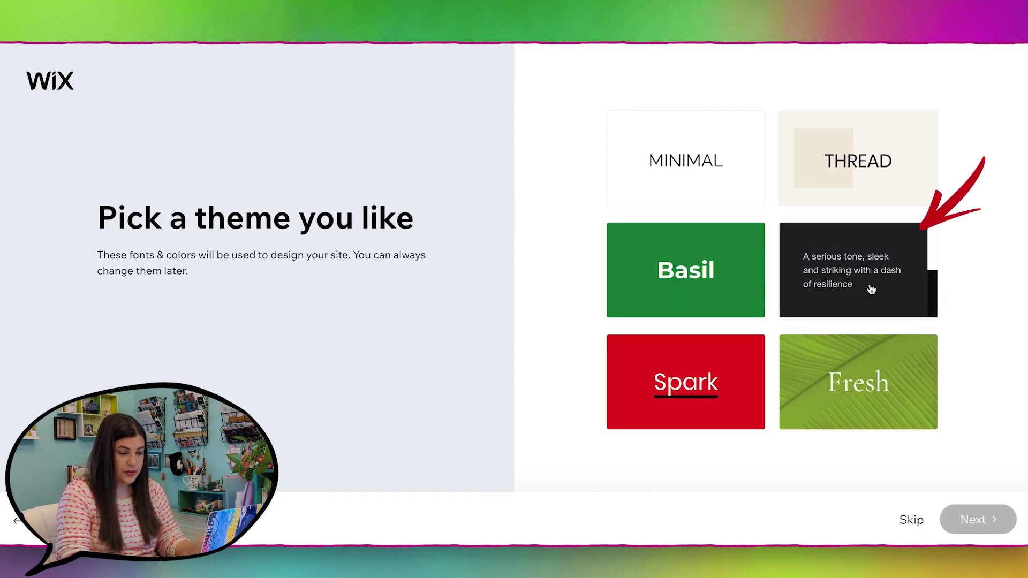
Step: Choose the Jet Black theme and skip the homepage design
left_click(864, 285)
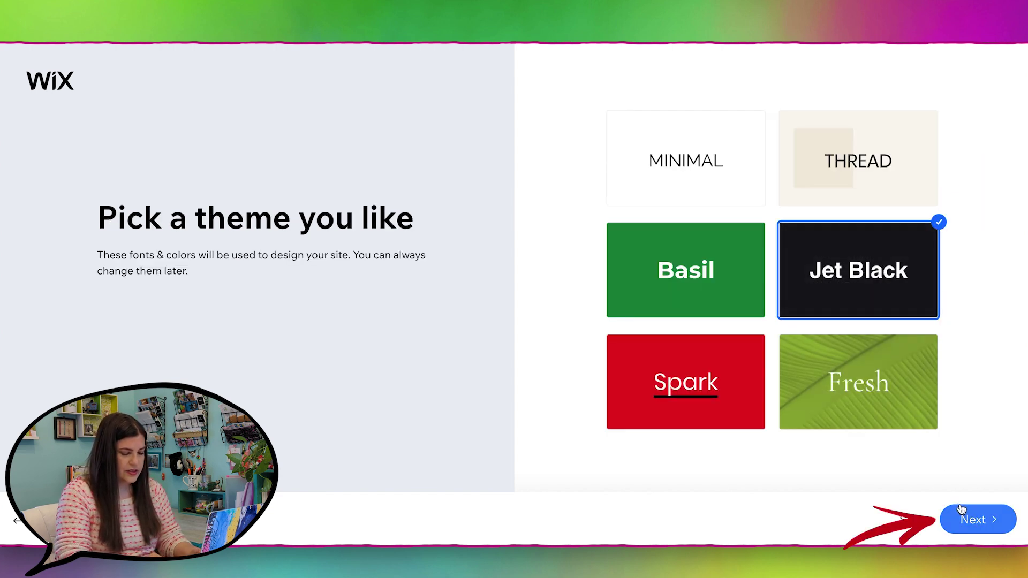
left_click(981, 530)
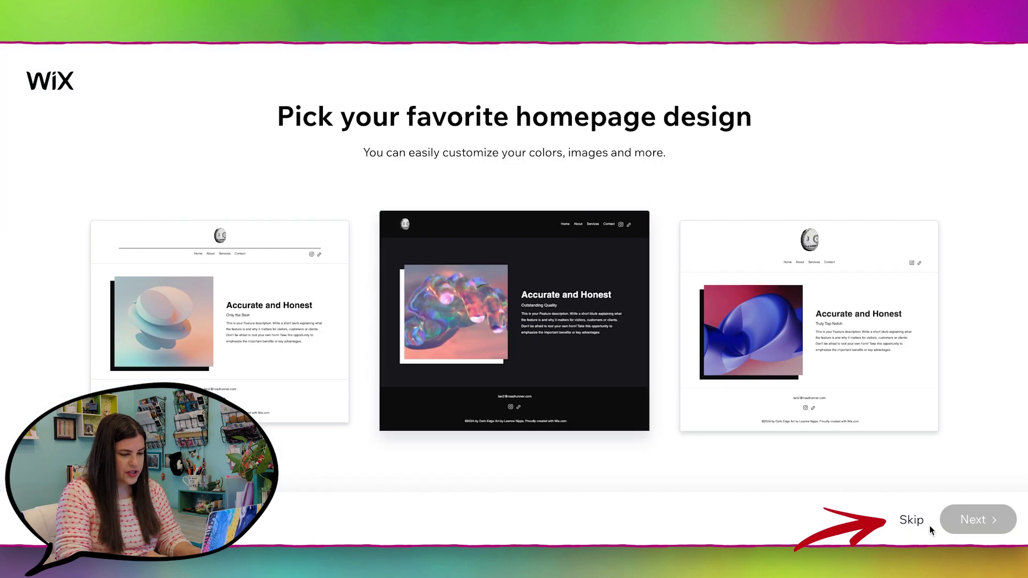
left_click(911, 526)
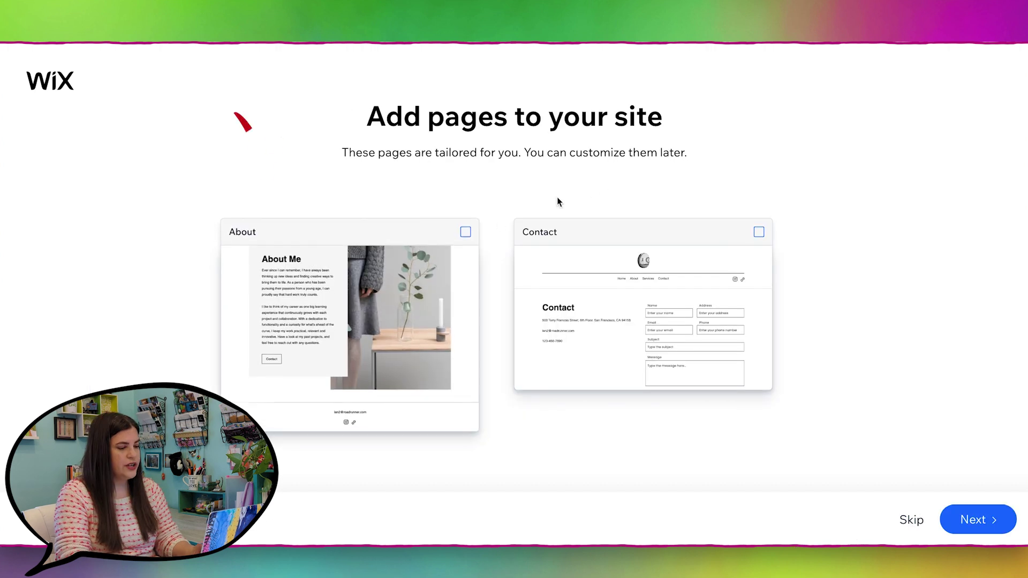
Step: Add About and Contact pages, create the site, and open it for editing
left_click(469, 226)
left_click(758, 232)
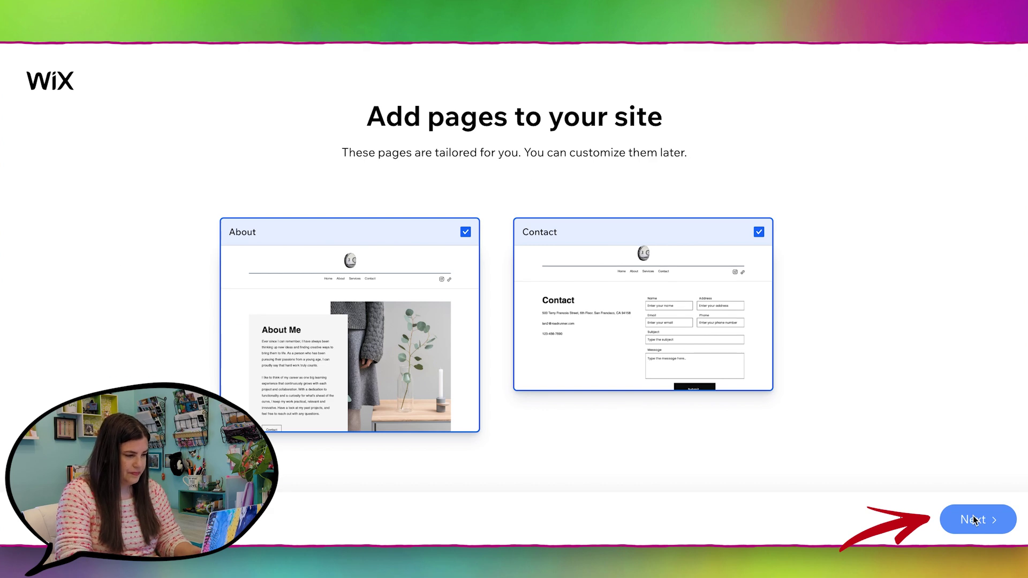
left_click(972, 520)
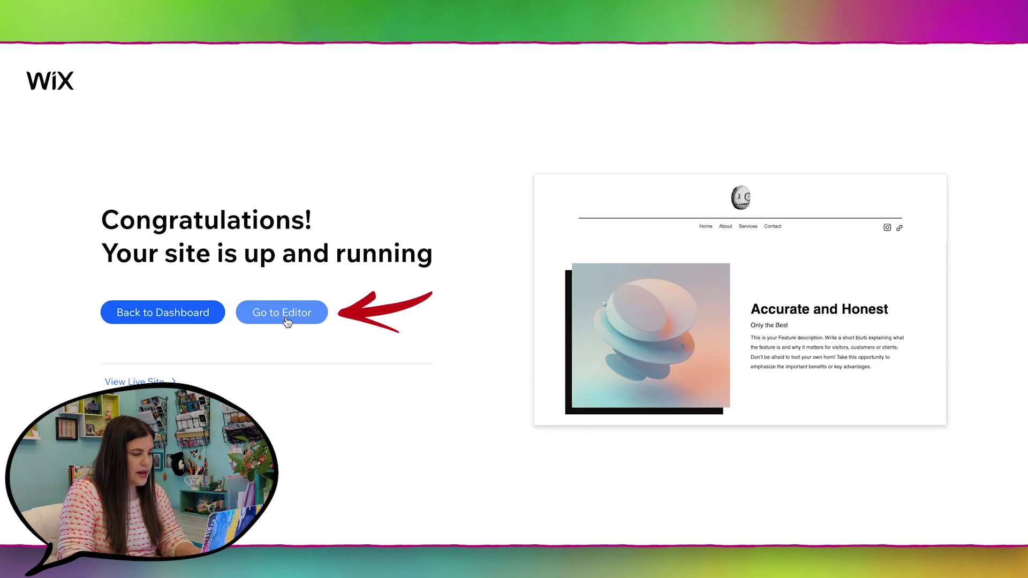
left_click(287, 317)
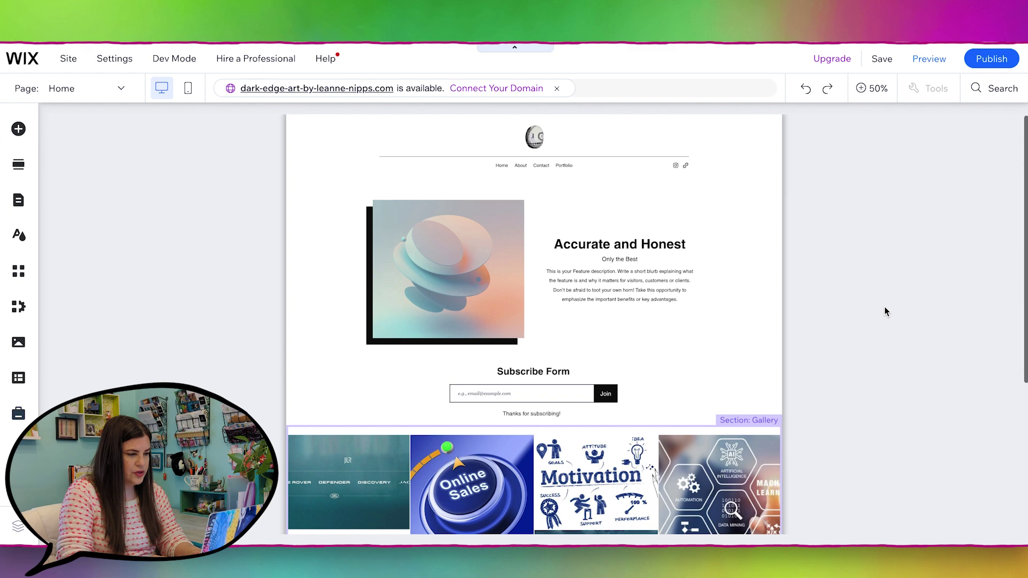
Step: Scroll down and back up through the new Dark Edge Art site's Home page in the editor
scroll(885, 311, "down", 5)
scroll(885, 311, "up", 4)
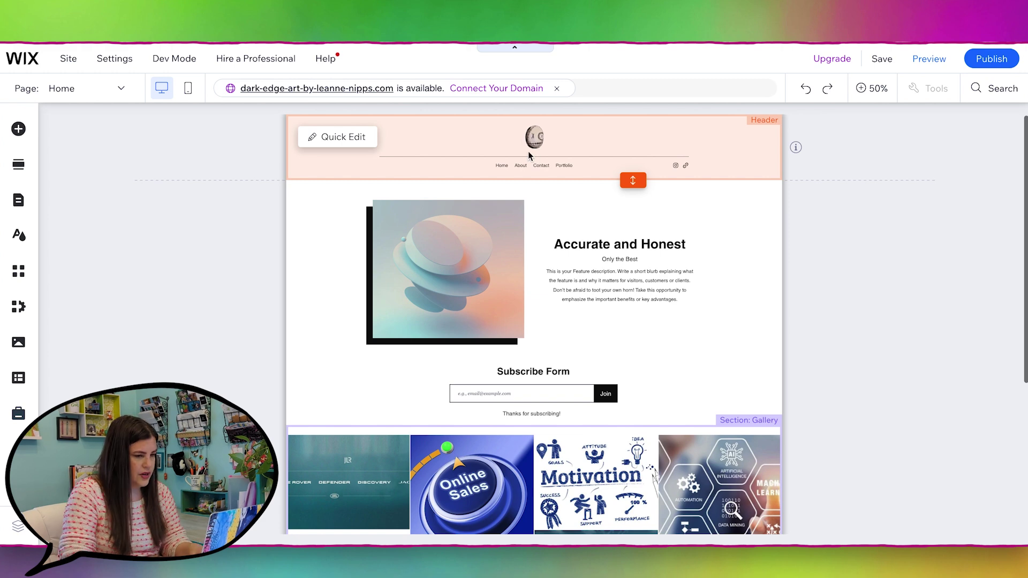
Step: Move the Home, About, Contact, Portfolio menu up beside the logo, shifted right and resized to fit
left_click(511, 165)
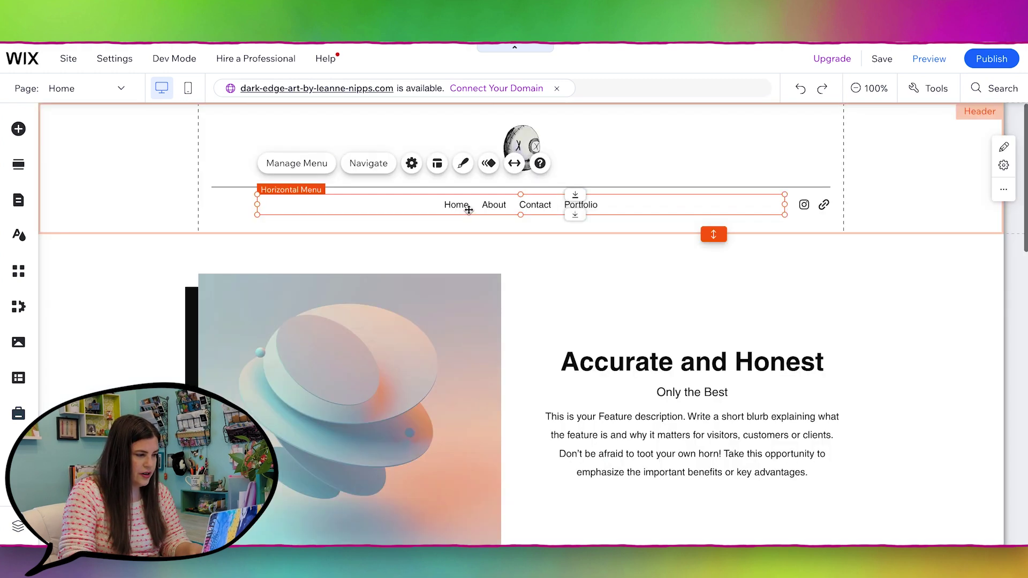
left_click_drag(466, 208, 522, 153)
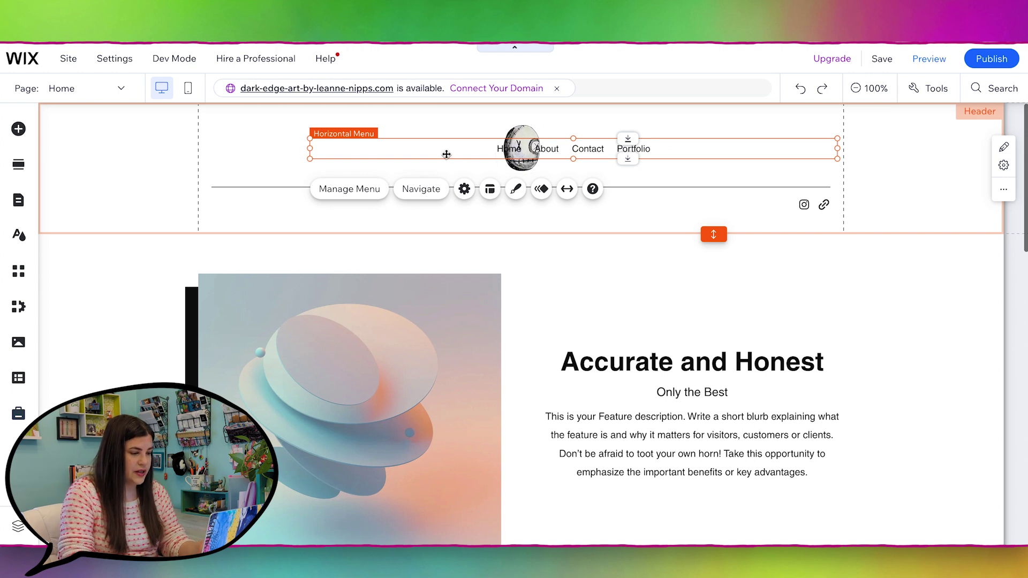
left_click_drag(311, 149, 477, 156)
left_click_drag(667, 150, 718, 148)
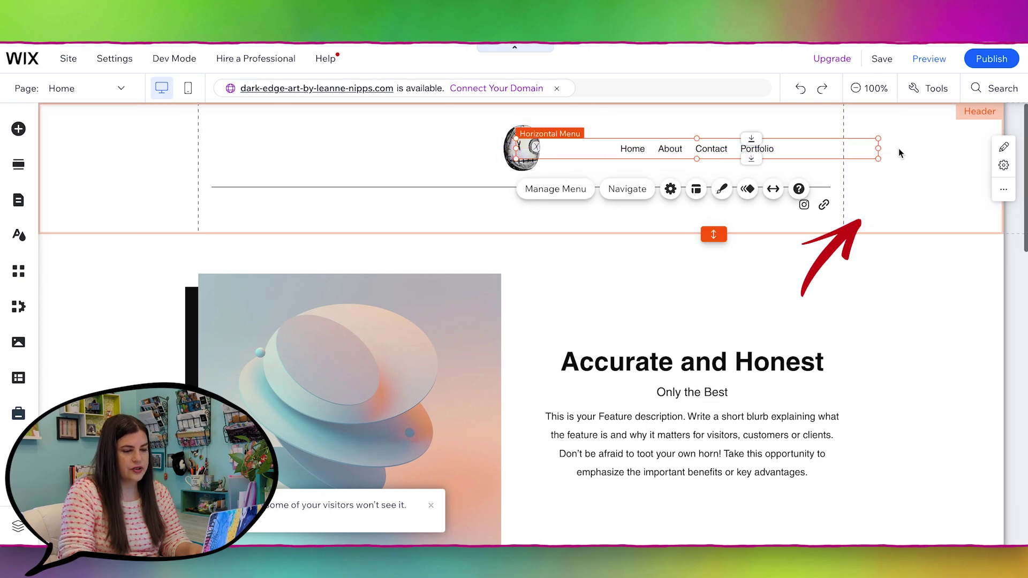
left_click_drag(878, 148, 760, 149)
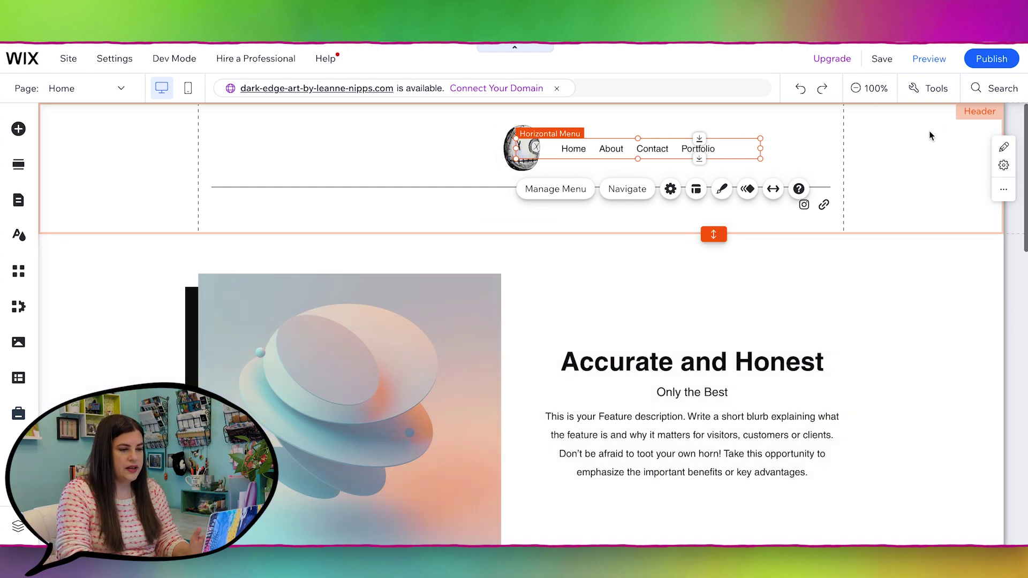
mouse_move(745, 149)
left_mouse_down()
mouse_move(874, 152)
mouse_move(771, 151)
left_mouse_up()
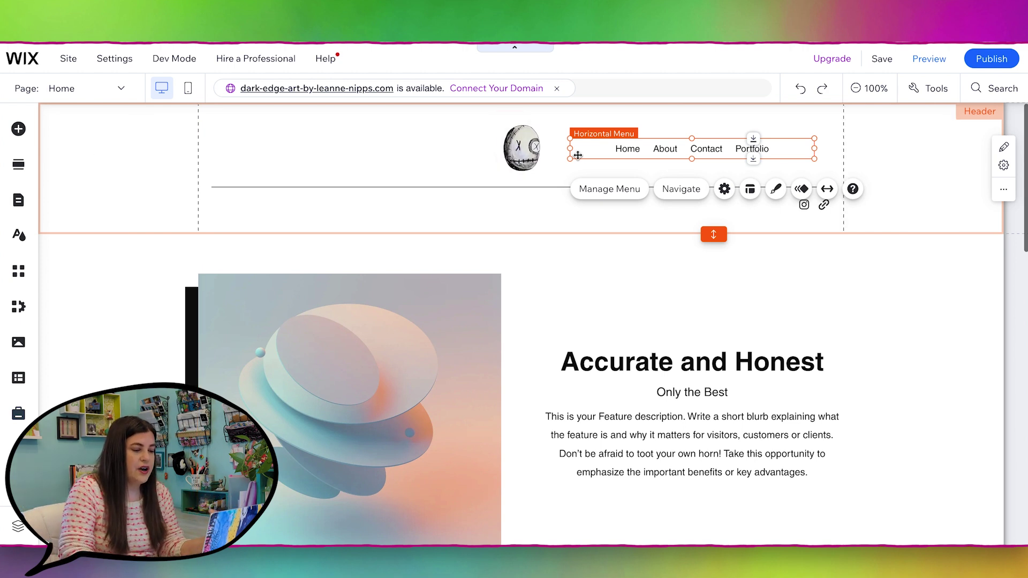
left_click_drag(568, 149, 677, 154)
left_click_drag(589, 149, 541, 151)
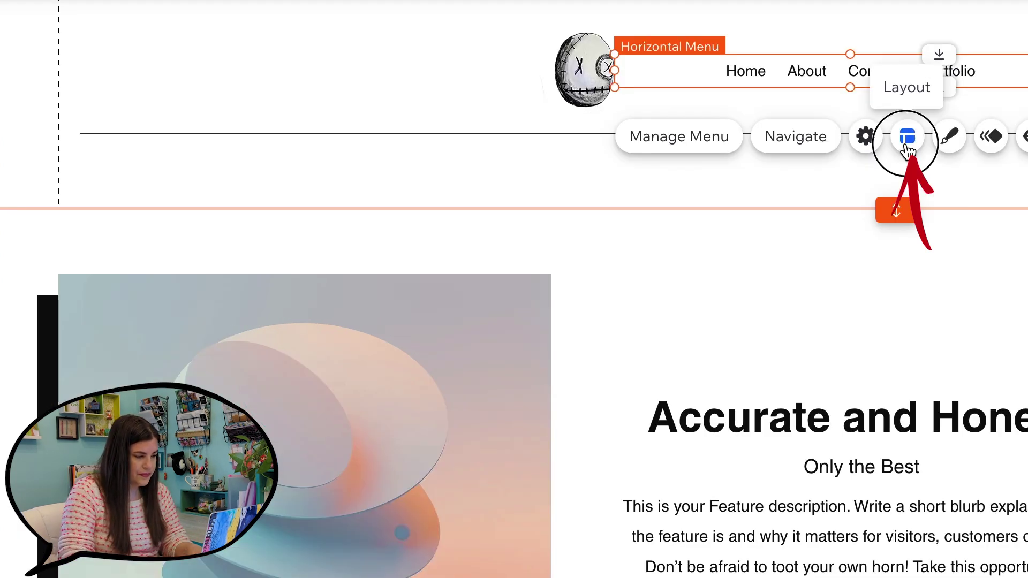
Step: Right-align the menu items in its Layout settings and move the doll-head logo to the header's far left
left_click(907, 139)
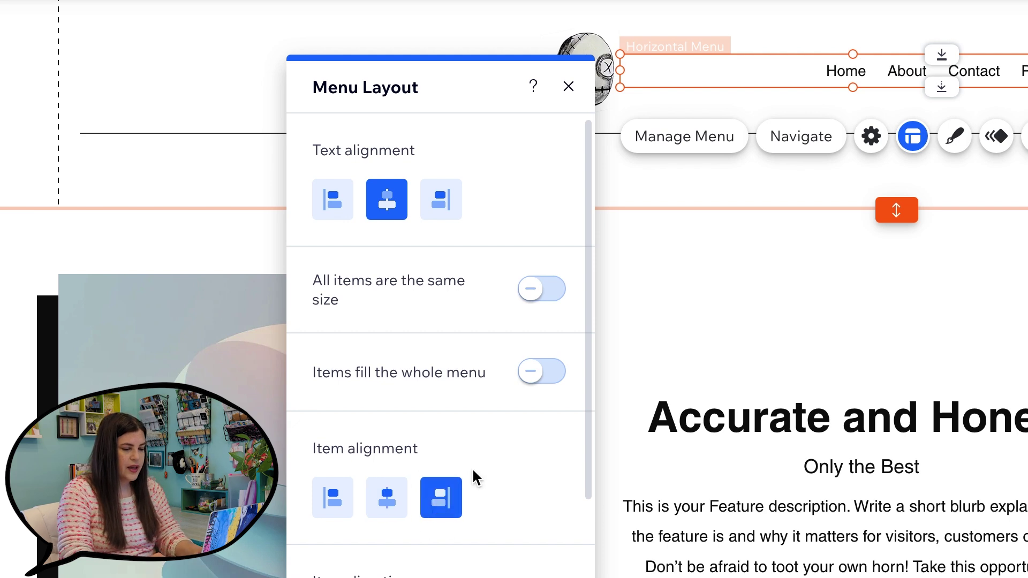
left_click(568, 86)
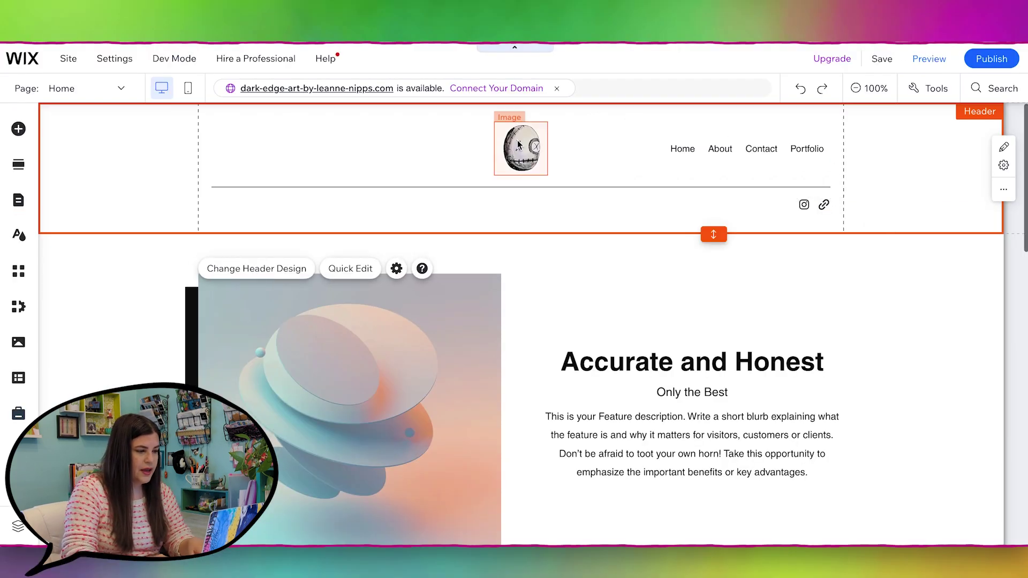
left_click(570, 60)
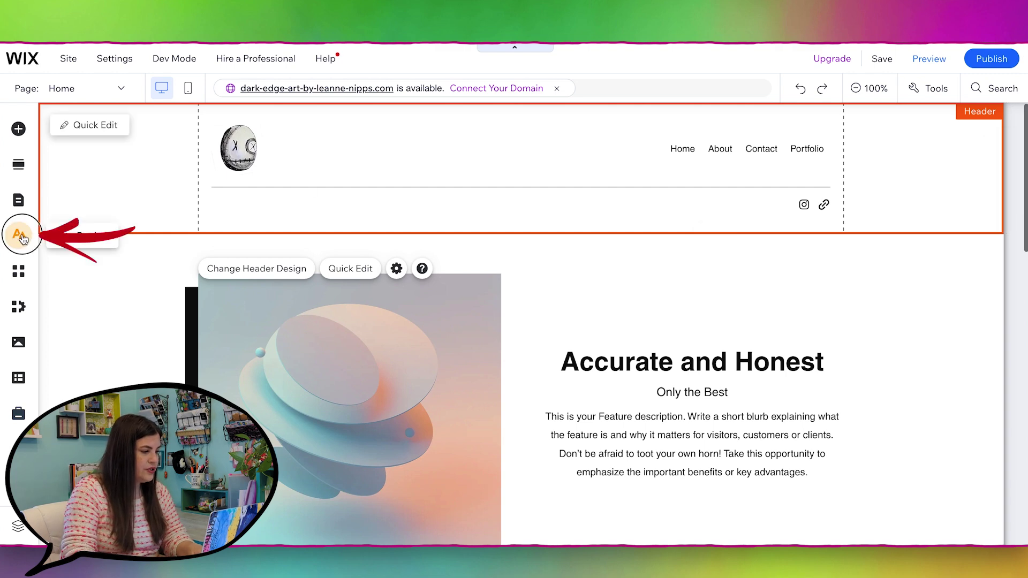
Step: Change the colour theme's white base colour to light grey (CECECE)
left_click(19, 235)
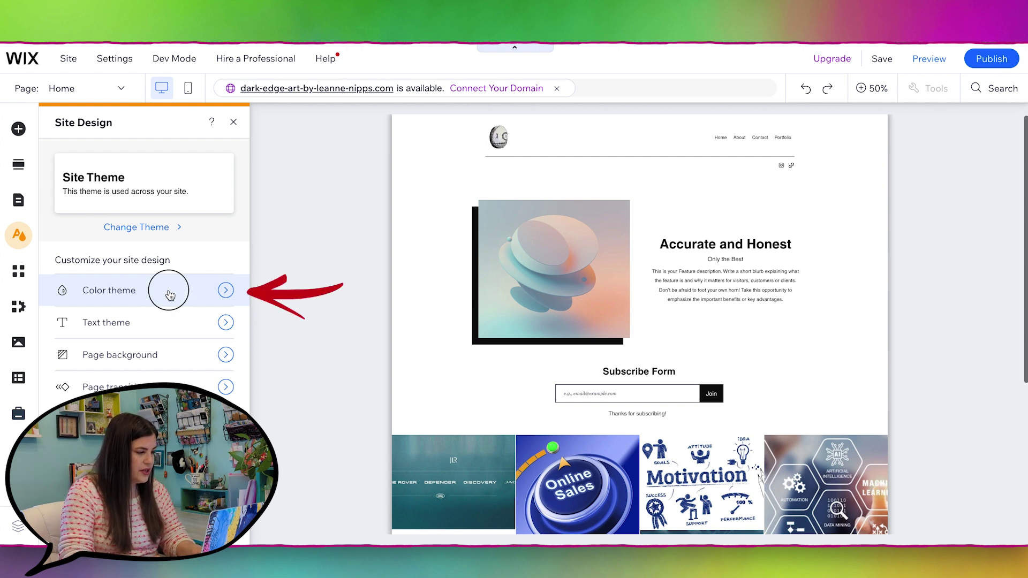
left_click(170, 295)
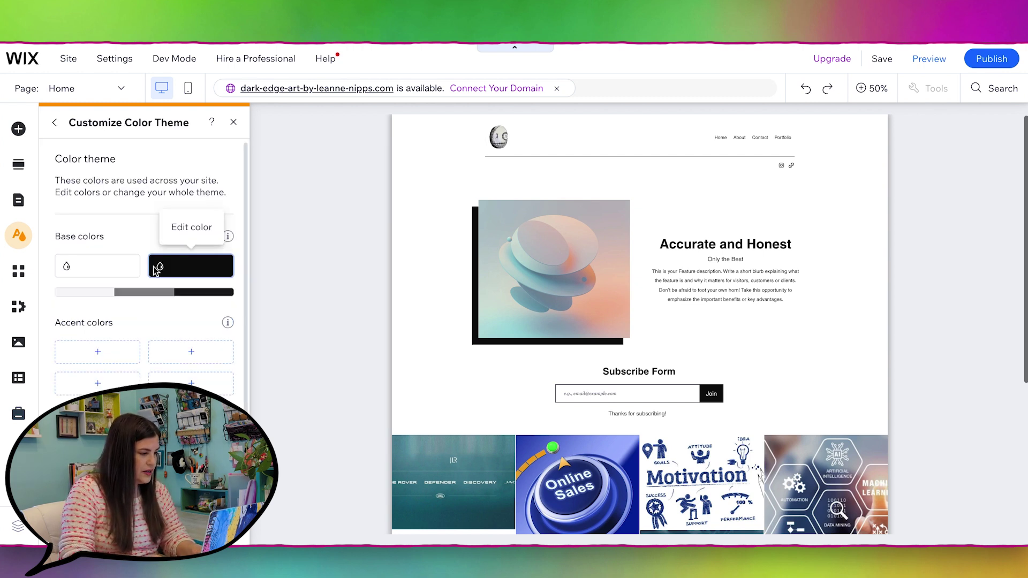
left_click(102, 265)
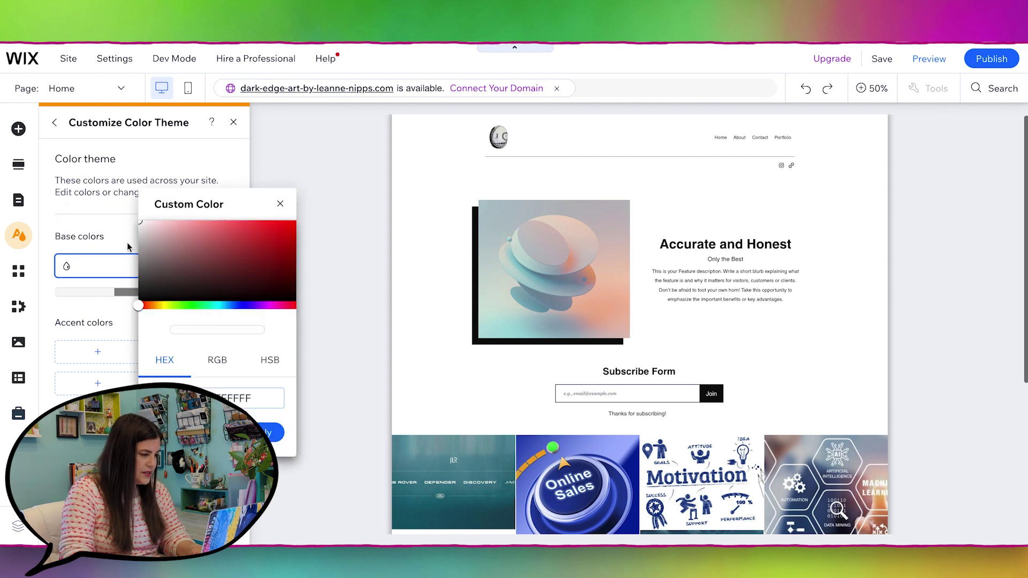
left_click_drag(141, 237, 126, 242)
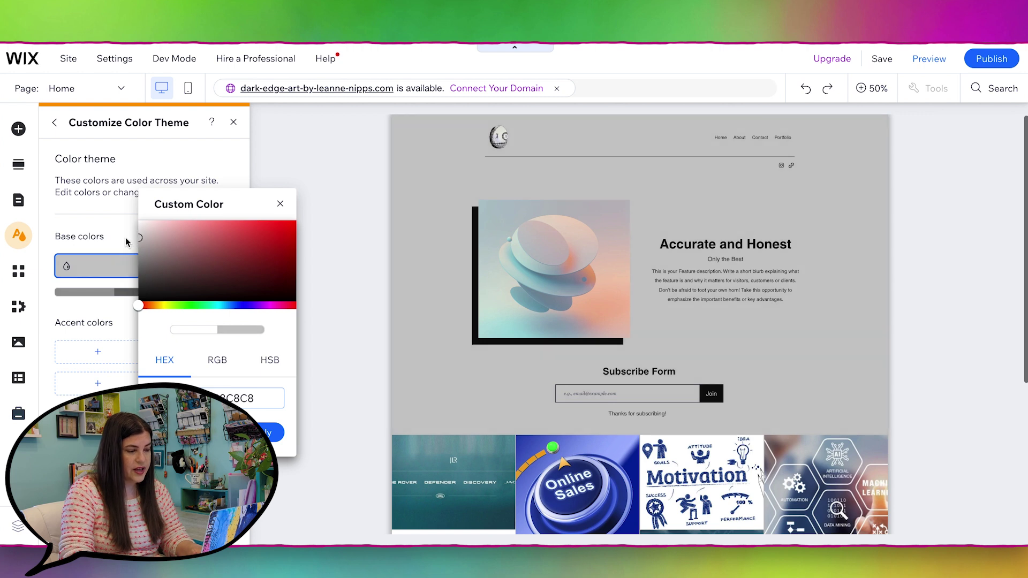
left_click(75, 248)
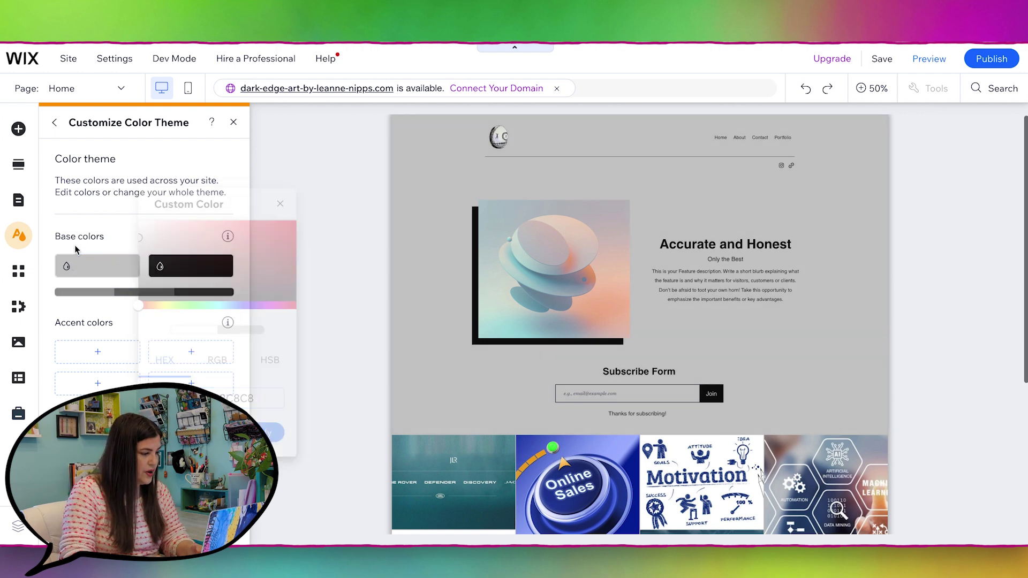
Step: Try blue and navy shades for the dark base colour, then set it back to black
left_click(187, 270)
left_click(352, 247)
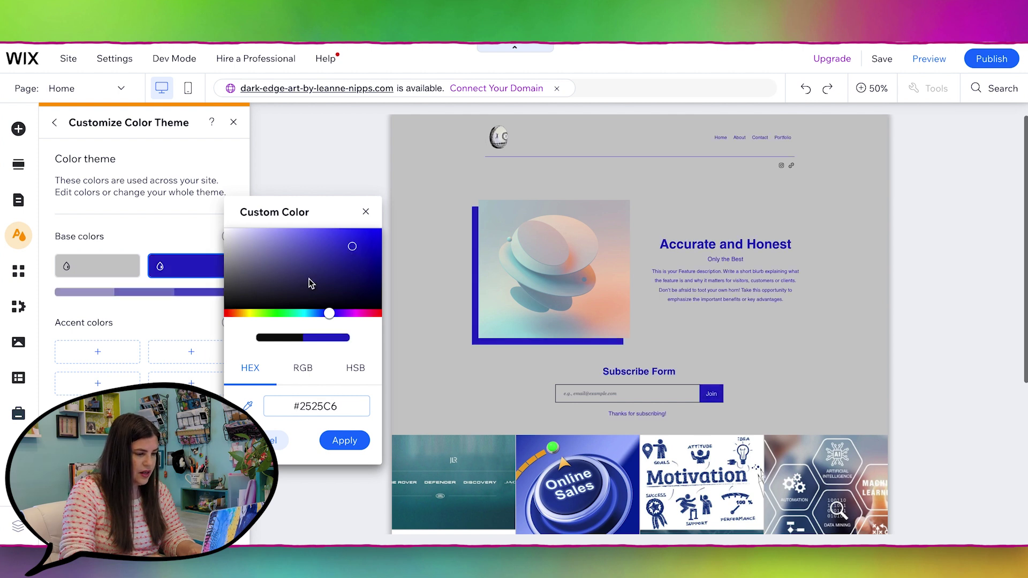
left_click(274, 282)
left_click(271, 245)
left_click(346, 243)
left_click(299, 265)
left_click(235, 306)
left_click(174, 311)
scroll(168, 317, "down", 1)
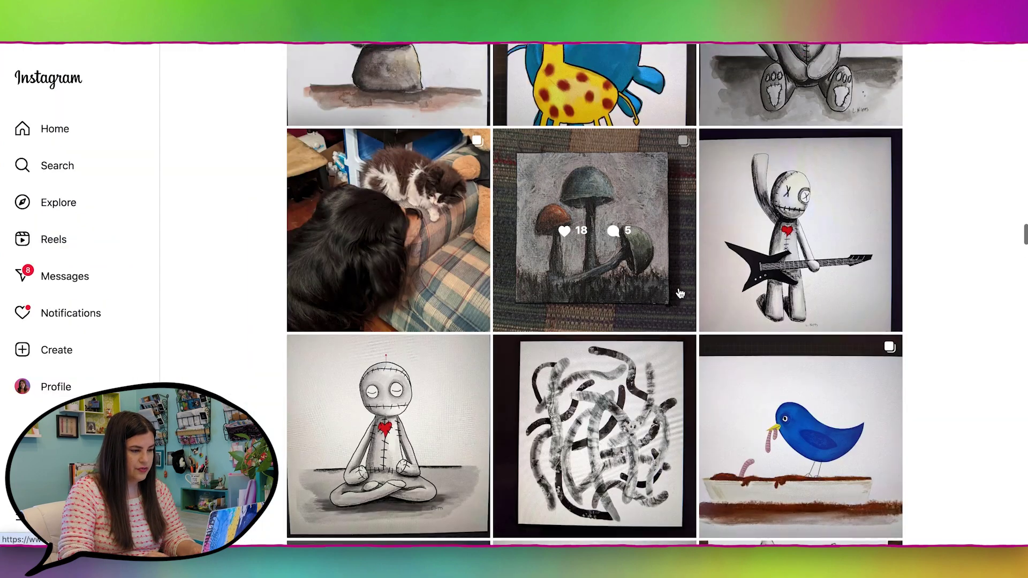
scroll(680, 293, "up", 10)
scroll(680, 294, "up", 10)
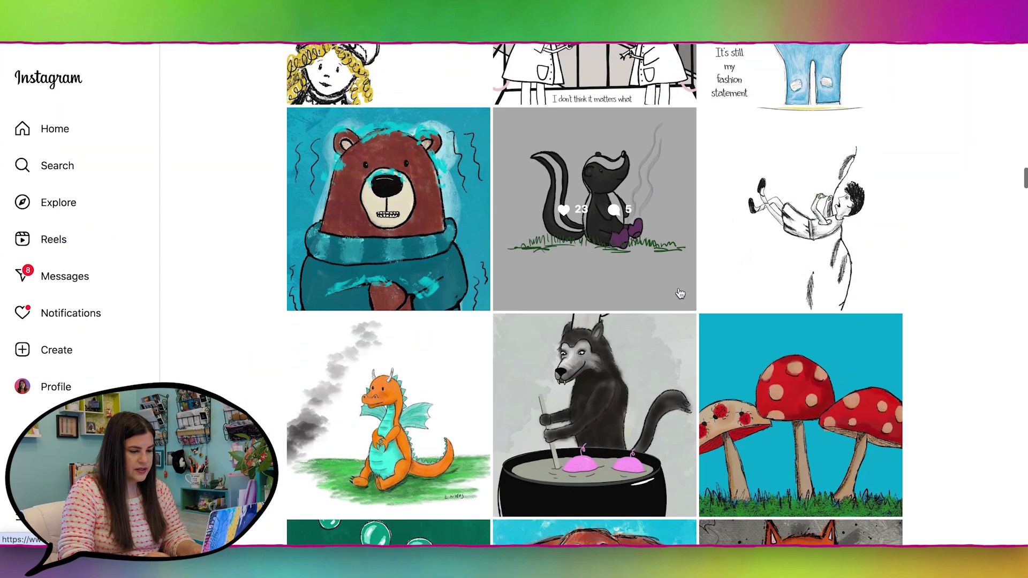
scroll(838, 386, "up", 15)
scroll(781, 215, "down", 20)
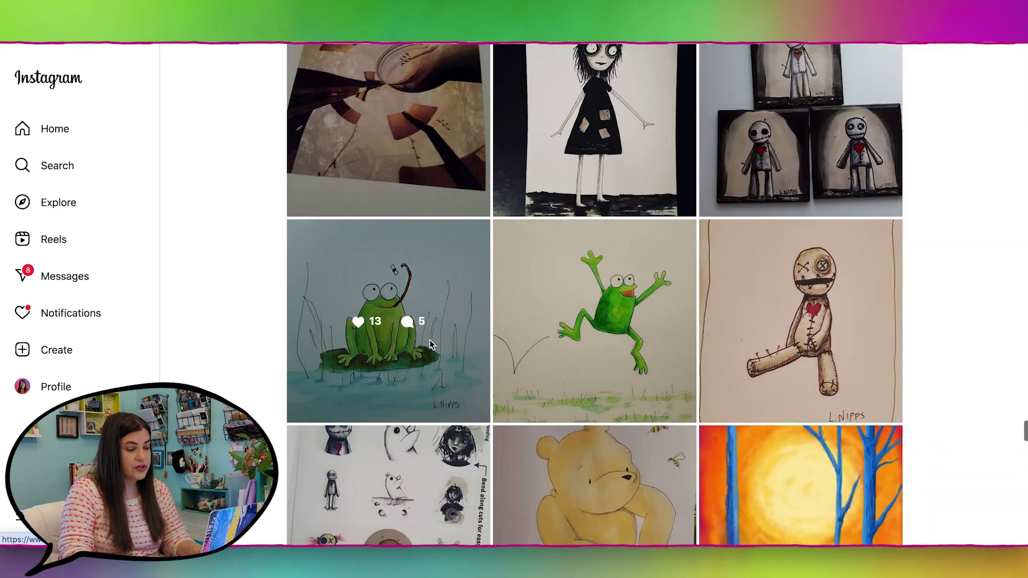
scroll(760, 331, "up", 10)
scroll(760, 331, "up", 12)
scroll(760, 331, "up", 15)
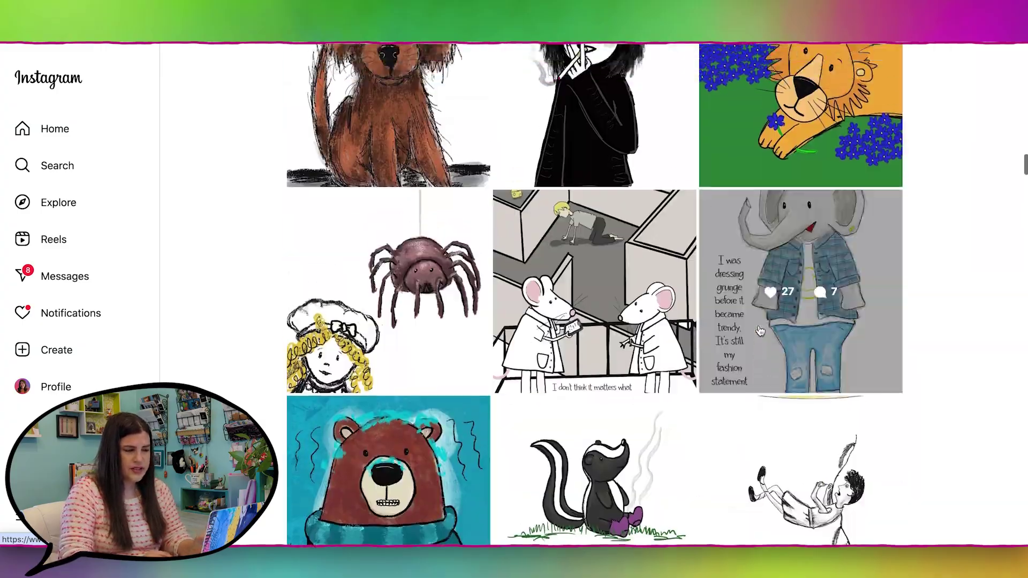
scroll(760, 331, "up", 8)
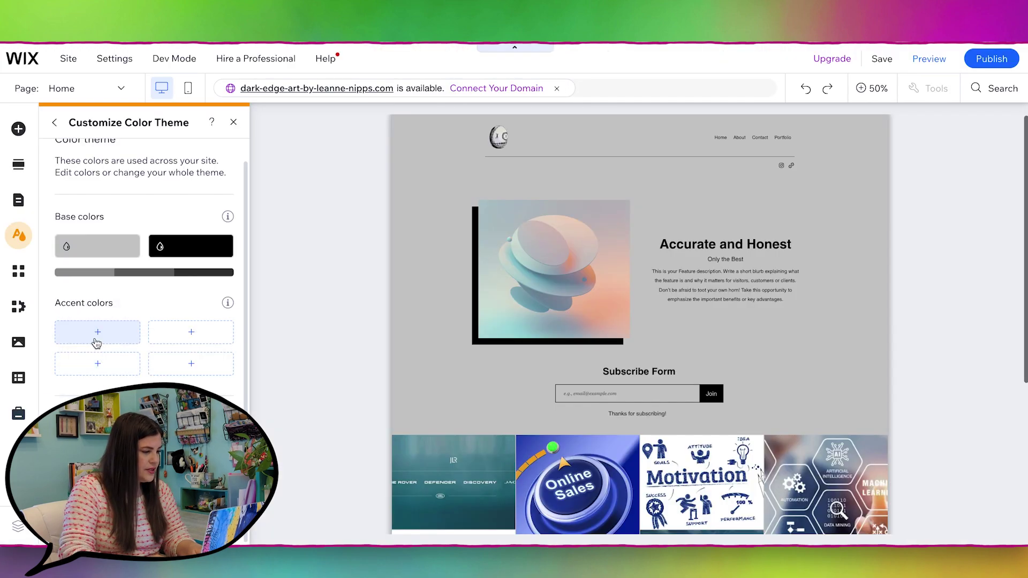
Step: Add a bright red accent colour to the site's colour theme
left_click(95, 338)
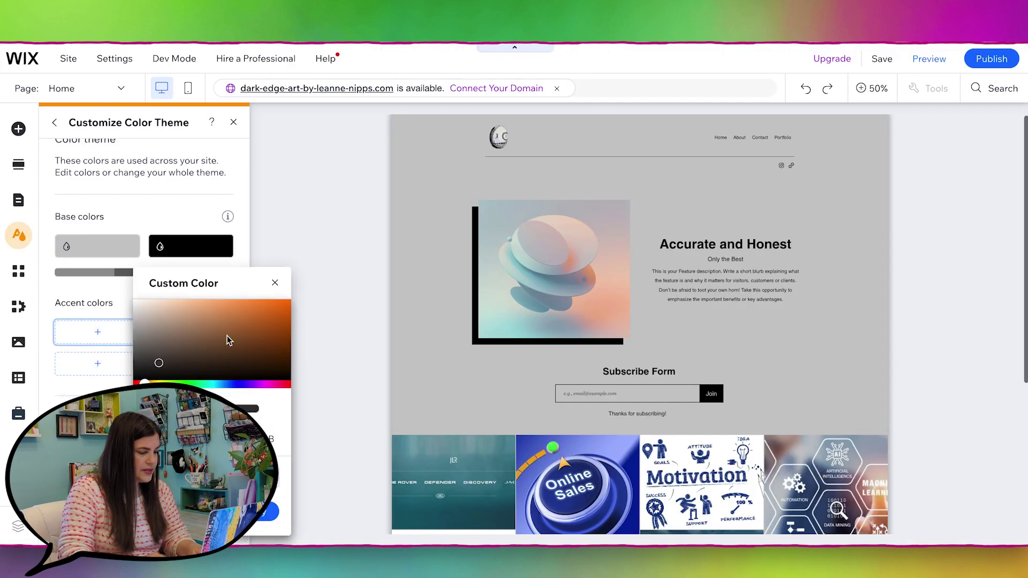
left_click_drag(144, 382, 135, 383)
left_click(279, 315)
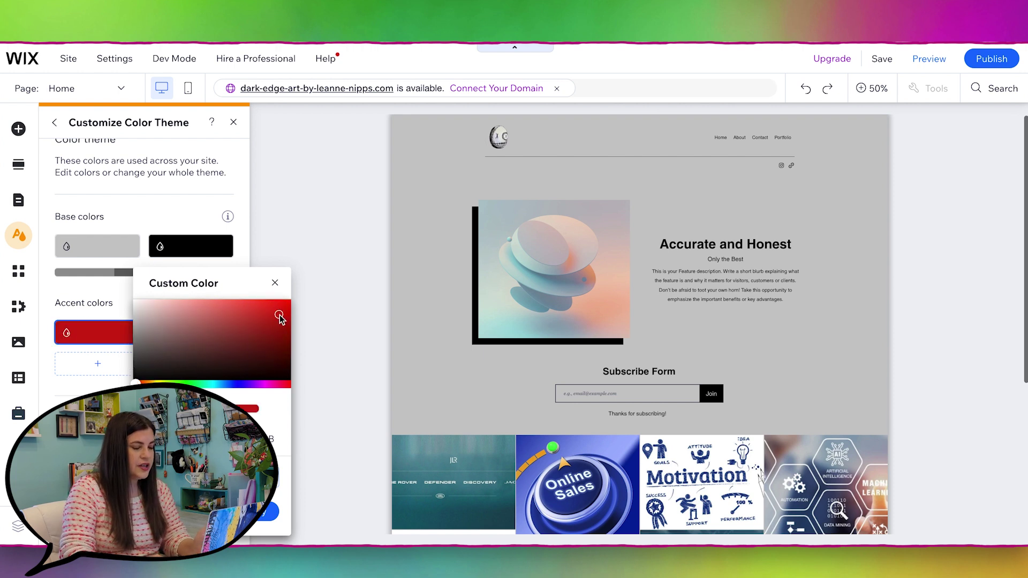
left_click(267, 512)
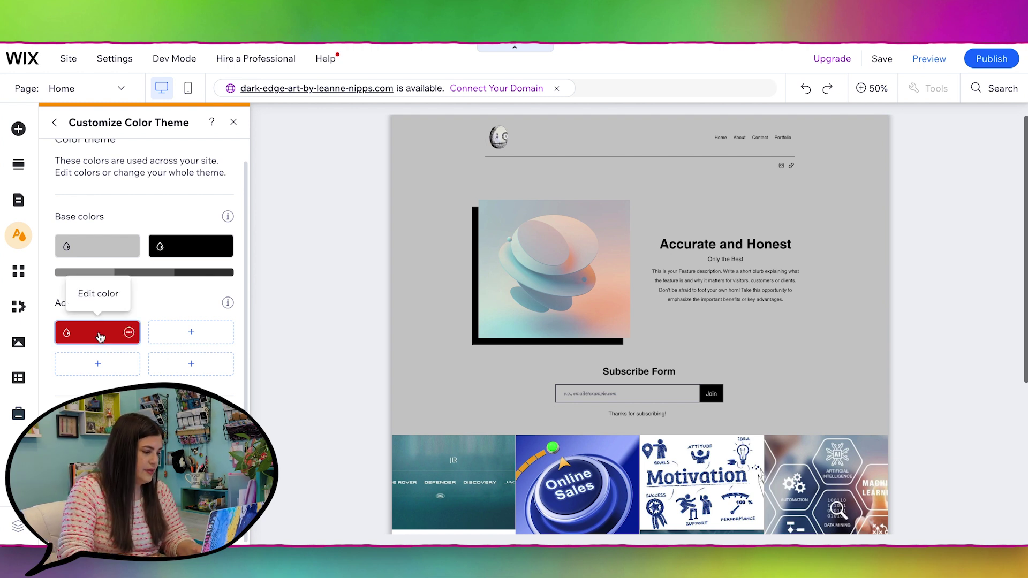
Step: Add blue and green accent colours beside the red one
left_click(191, 332)
left_click(325, 379)
left_click(376, 310)
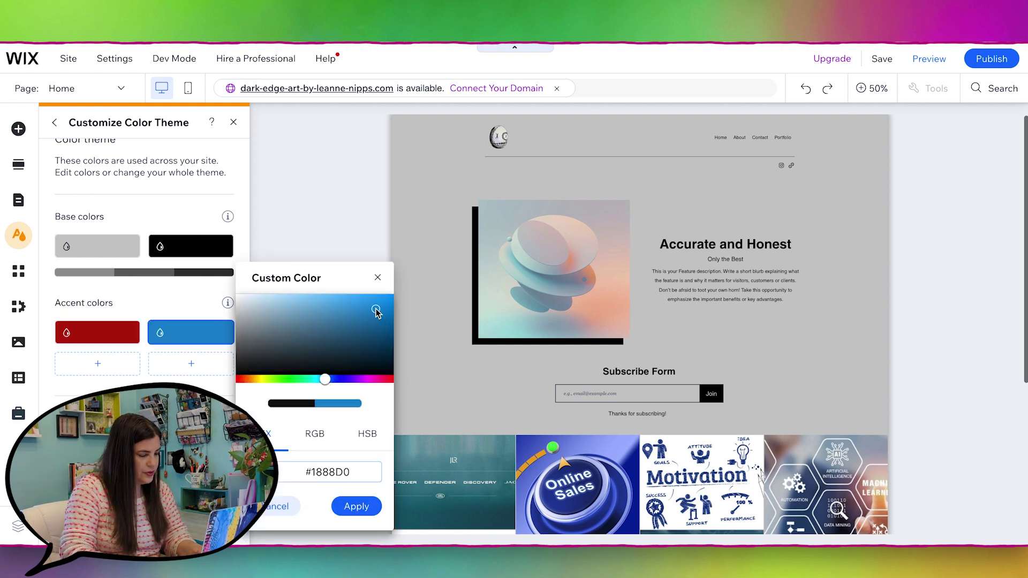
left_click(376, 307)
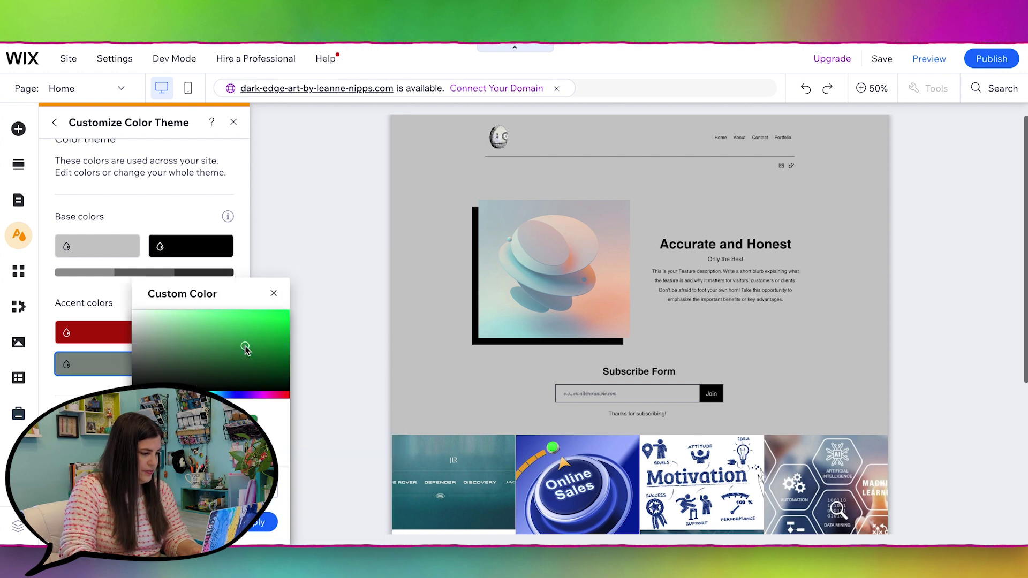
left_click(245, 348)
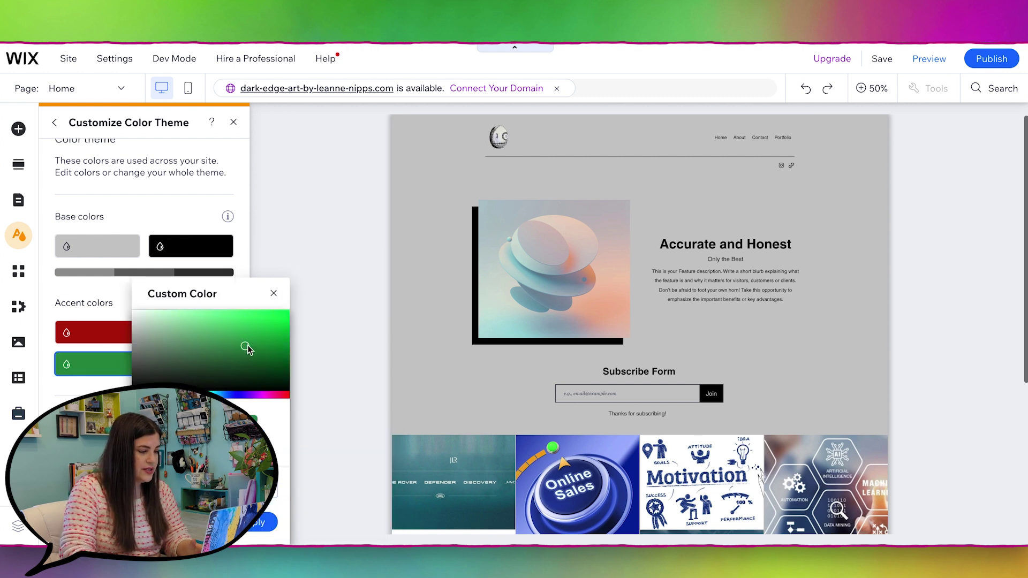
left_click(257, 522)
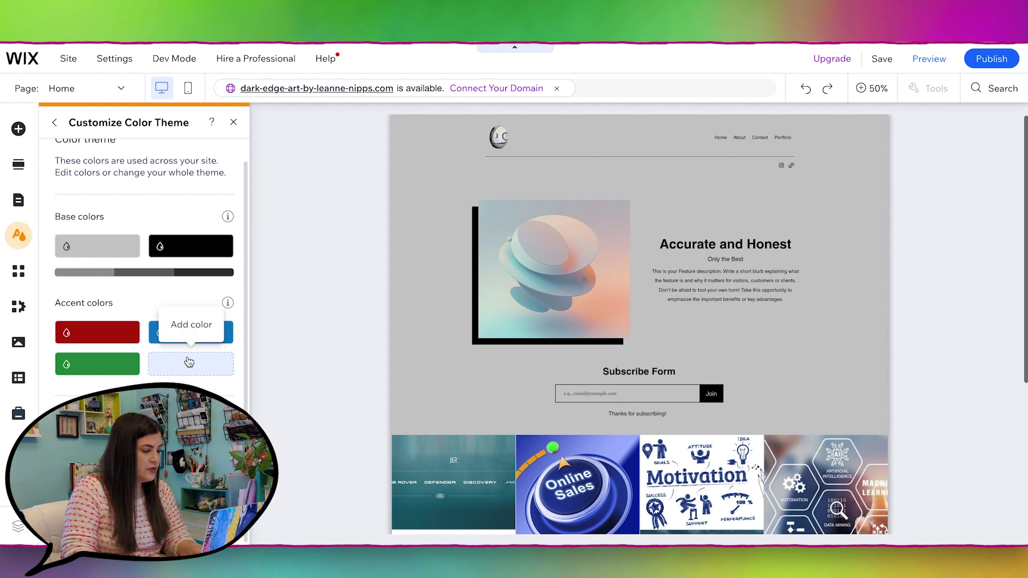
scroll(134, 257, "up", 1)
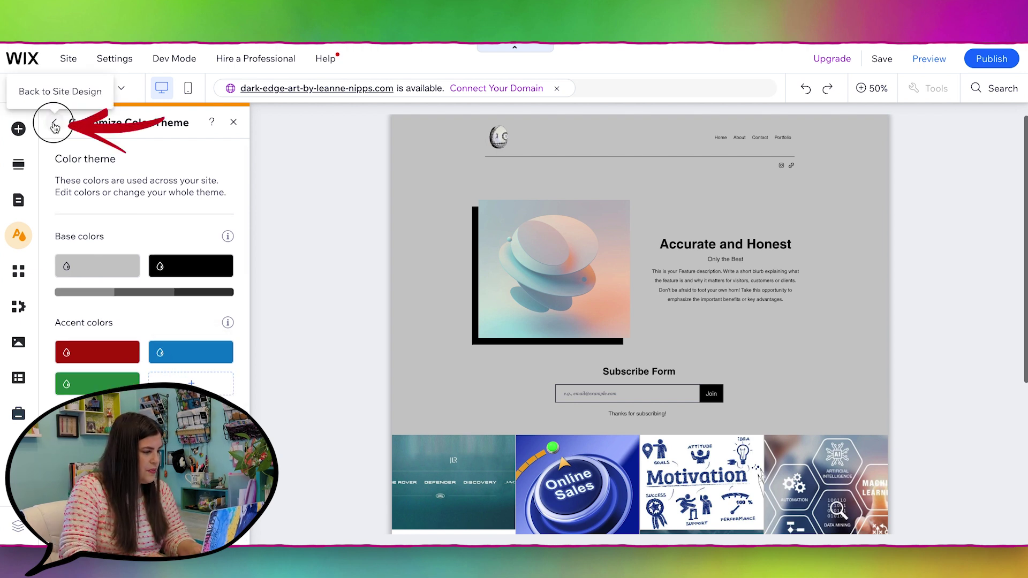
Step: Open the Heading 1 style in the site's text theme and browse its font list
left_click(54, 125)
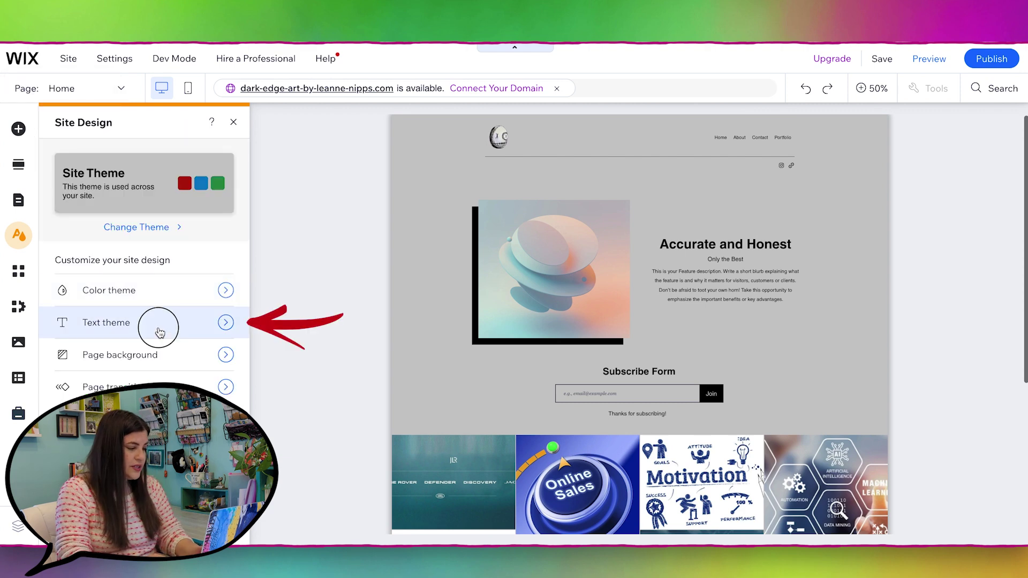
left_click(159, 331)
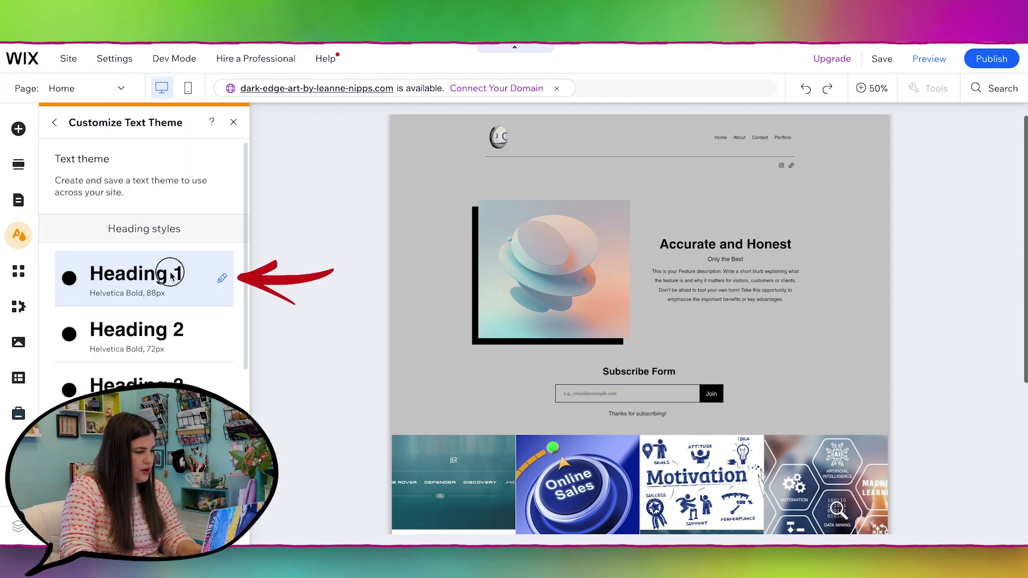
left_click(170, 274)
left_click(345, 322)
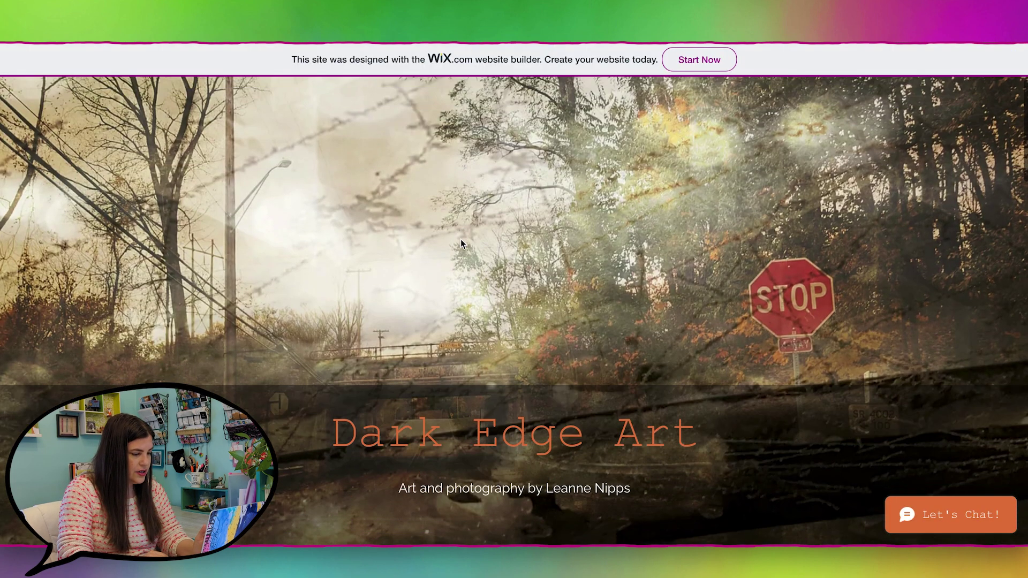
scroll(460, 239, "down", 7)
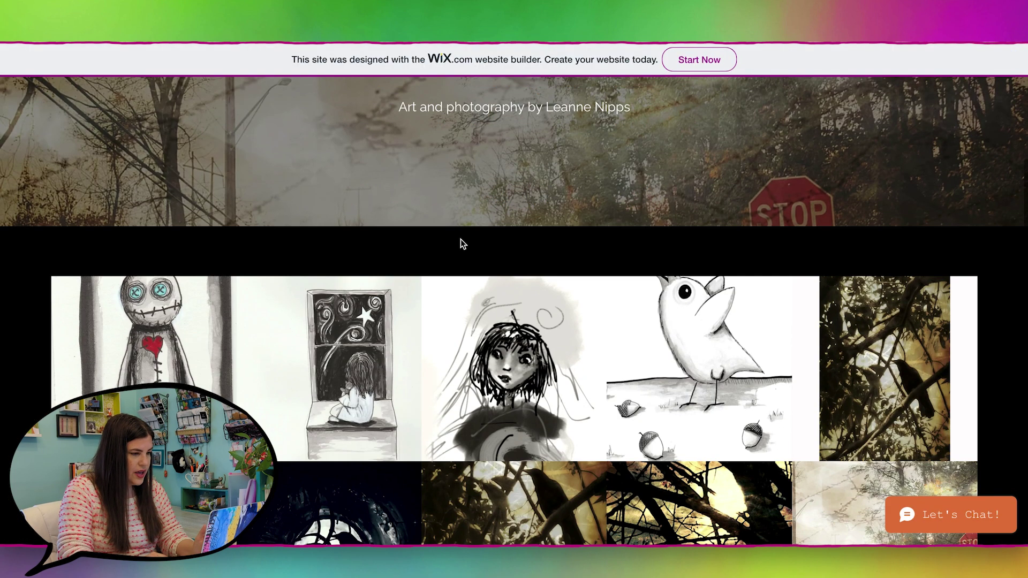
scroll(460, 239, "up", 2)
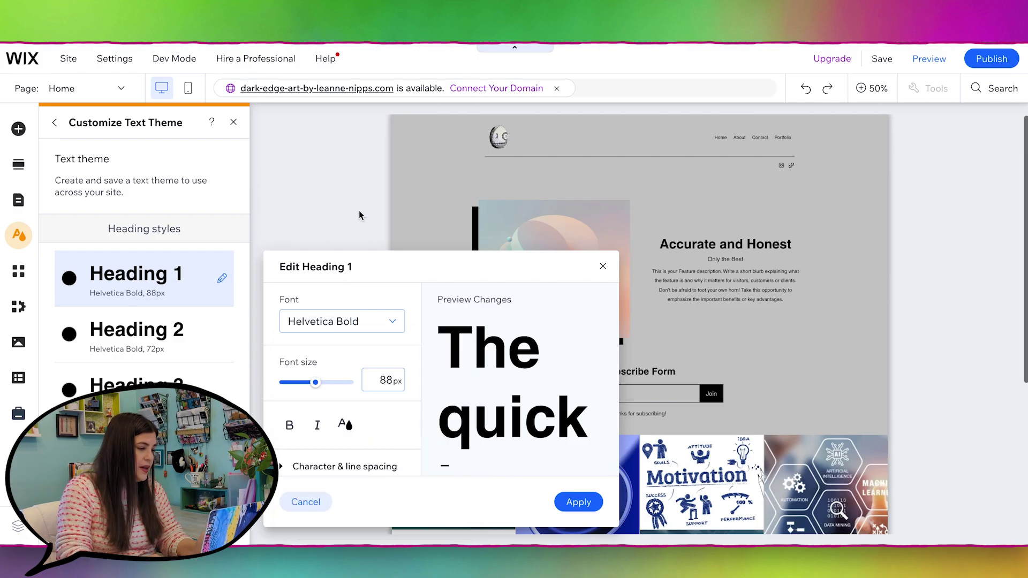
Step: Set the Heading 1 font to Reklame Script and close Site Design
left_click(341, 315)
scroll(418, 423, "down", 3)
scroll(418, 422, "down", 5)
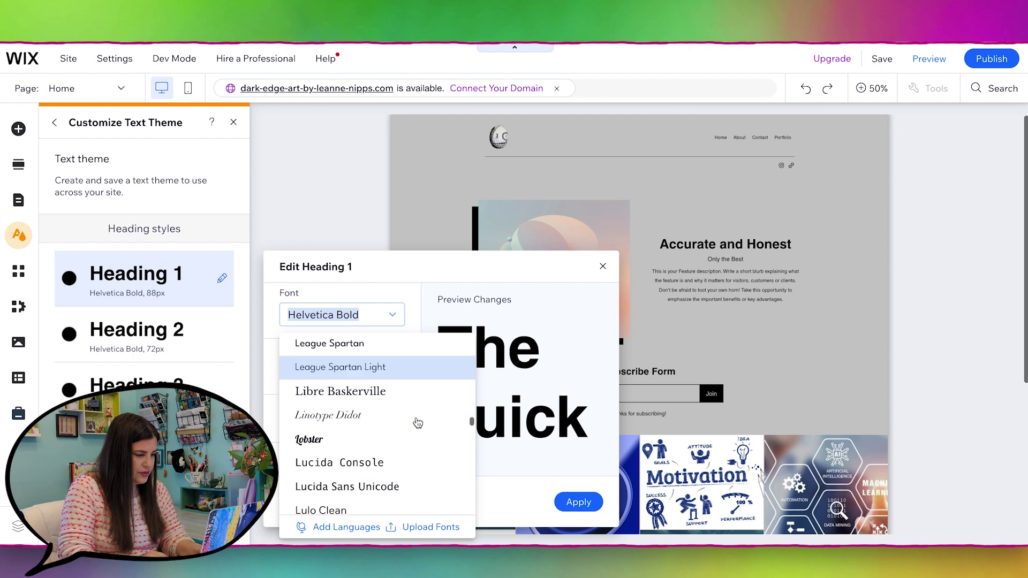
scroll(417, 423, "down", 4)
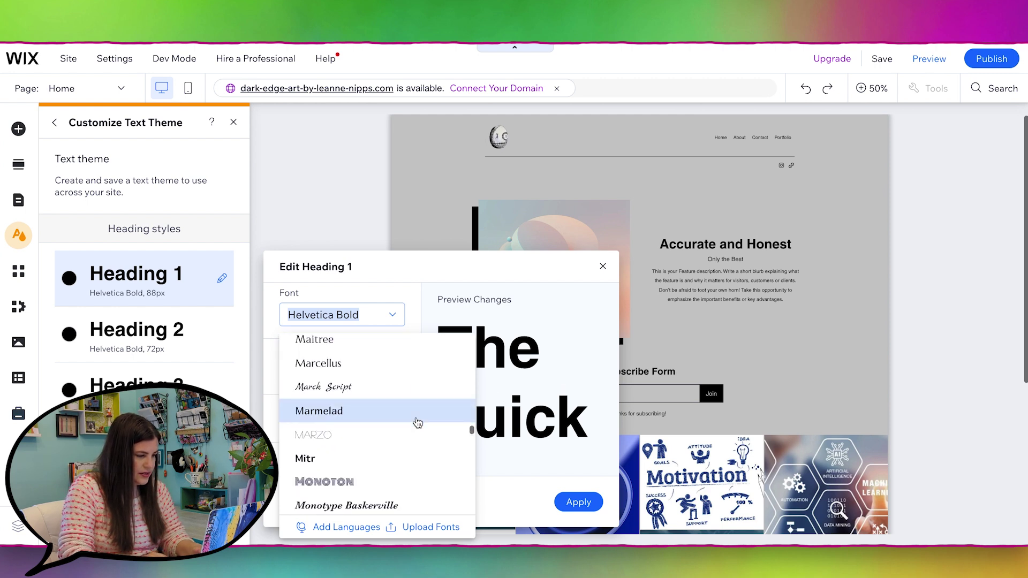
scroll(417, 423, "down", 5)
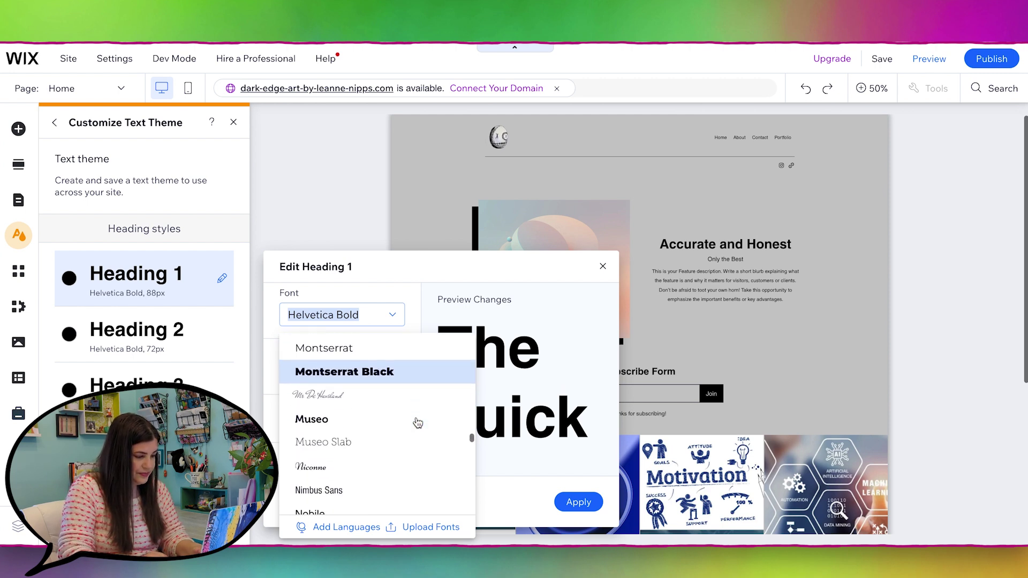
left_click(417, 421)
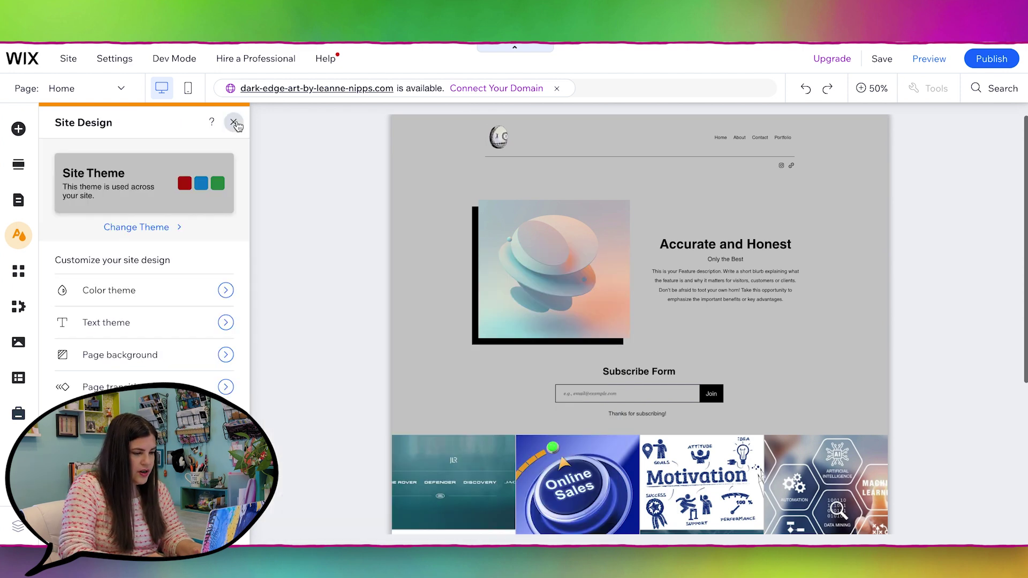
left_click(233, 122)
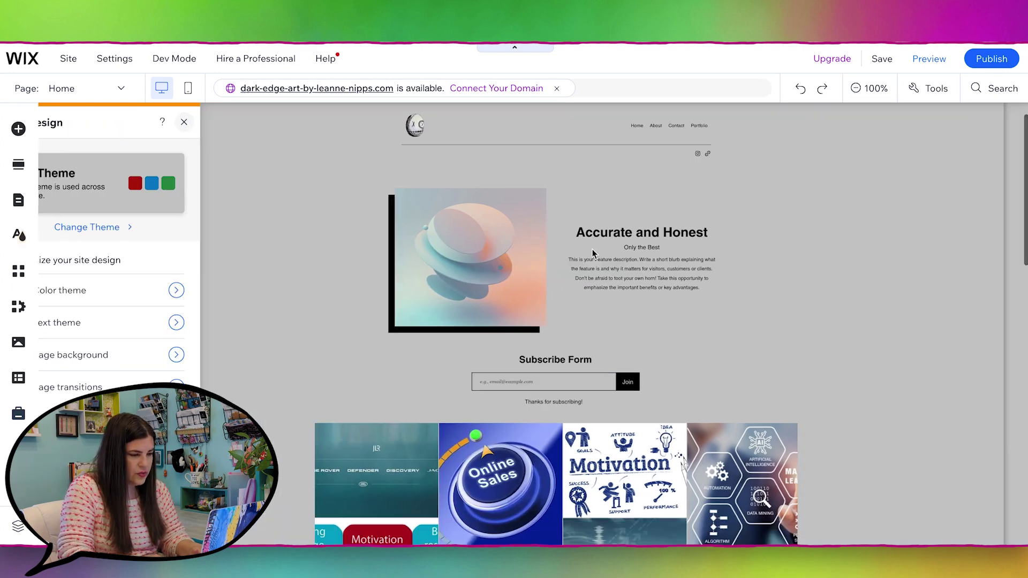
Step: Style the Accurate and Honest heading as Heading 1 and retype it as 'Dark Edge Art'
left_click(703, 300)
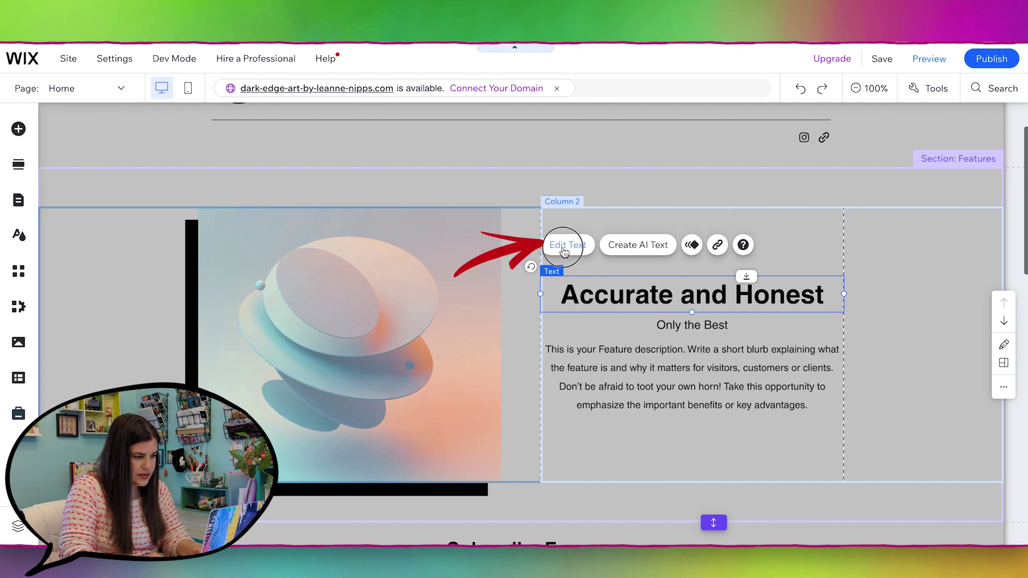
left_click(563, 251)
left_click(493, 193)
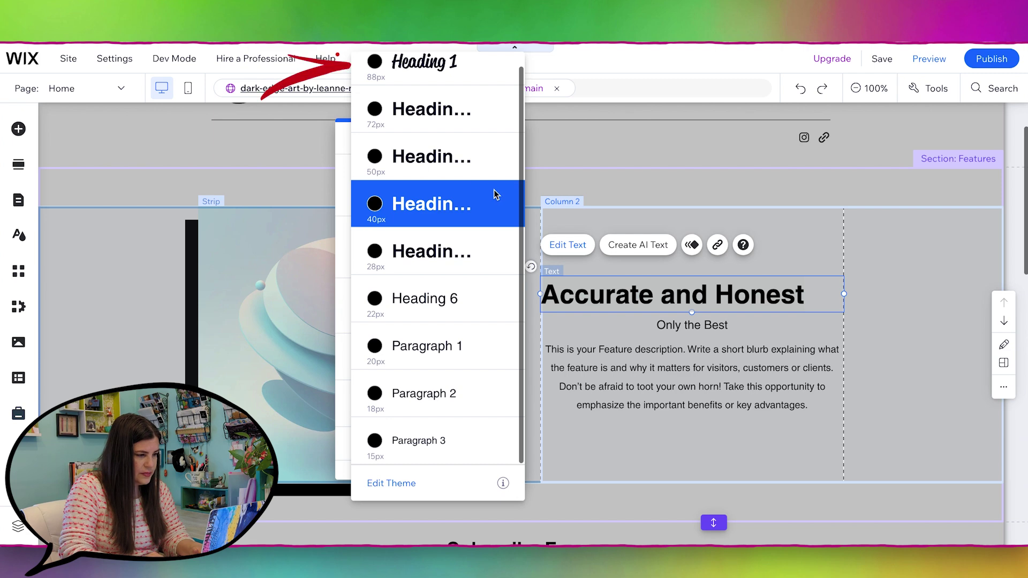
left_click(454, 81)
left_click(722, 388)
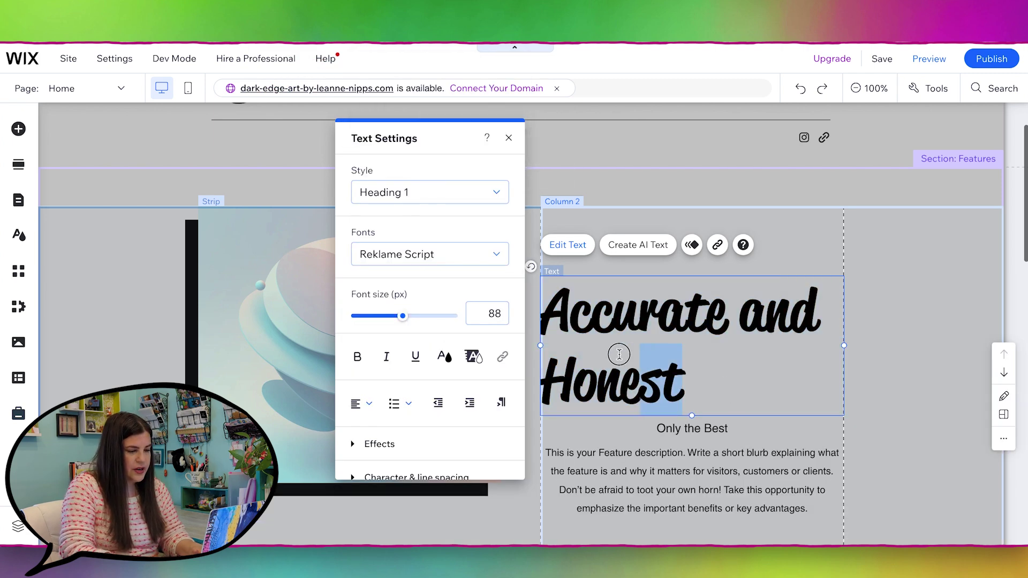
key("ctrl+a")
type("Dark E")
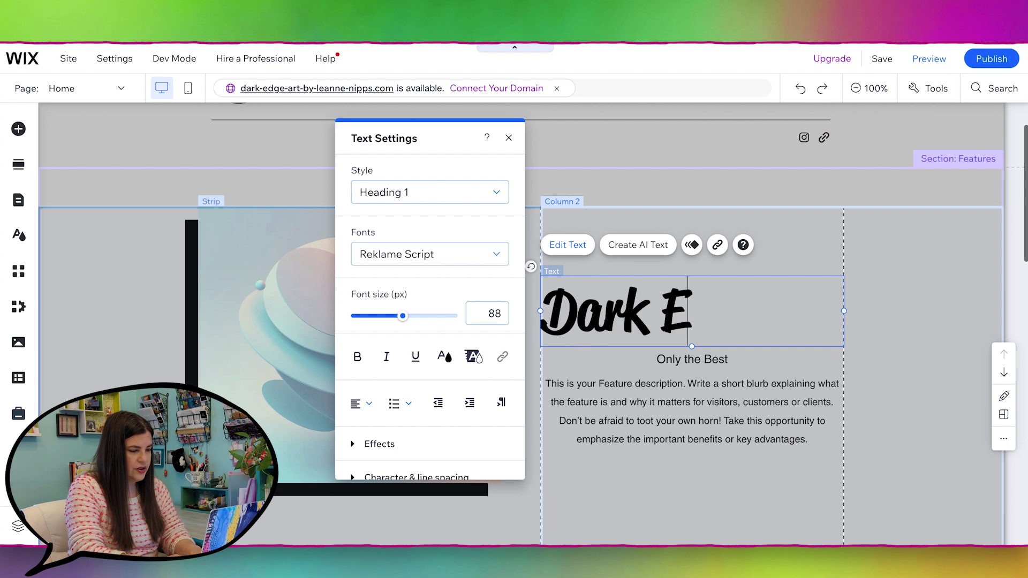
type("dge Art")
left_click(281, 461)
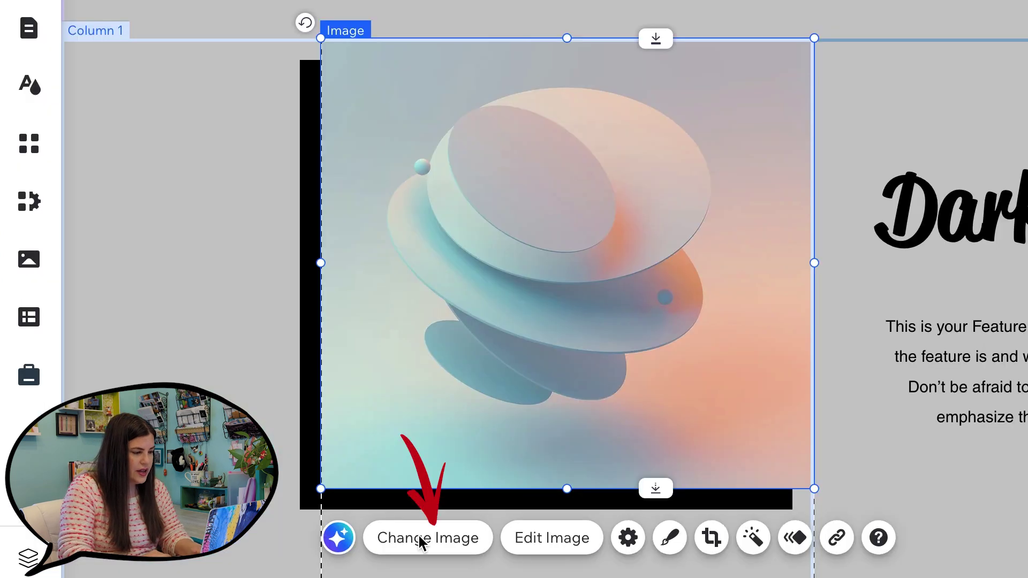
Step: Swap the abstract feature image for the stitched-bunny drawing uploaded from the computer
left_click(415, 549)
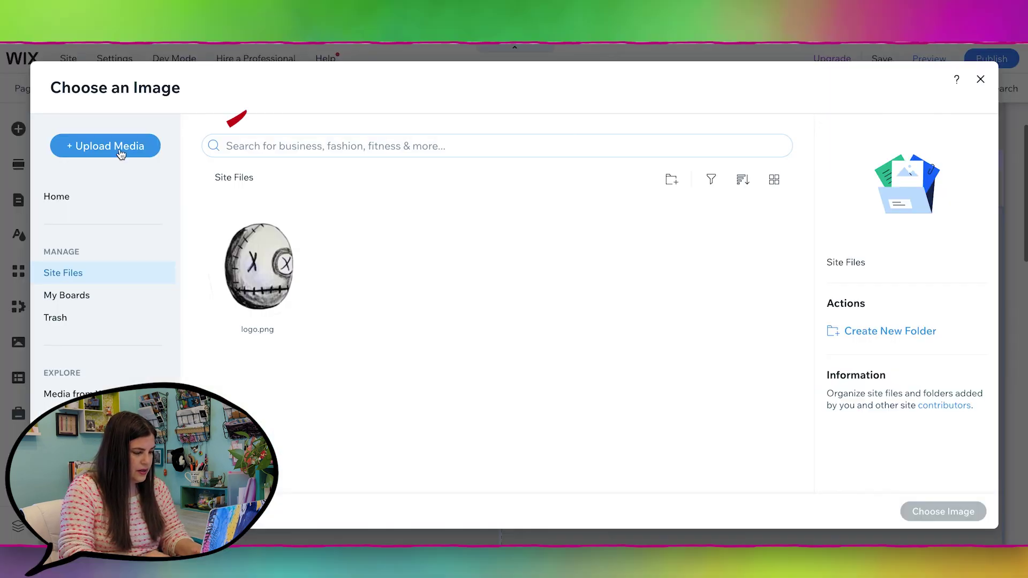
left_click(107, 143)
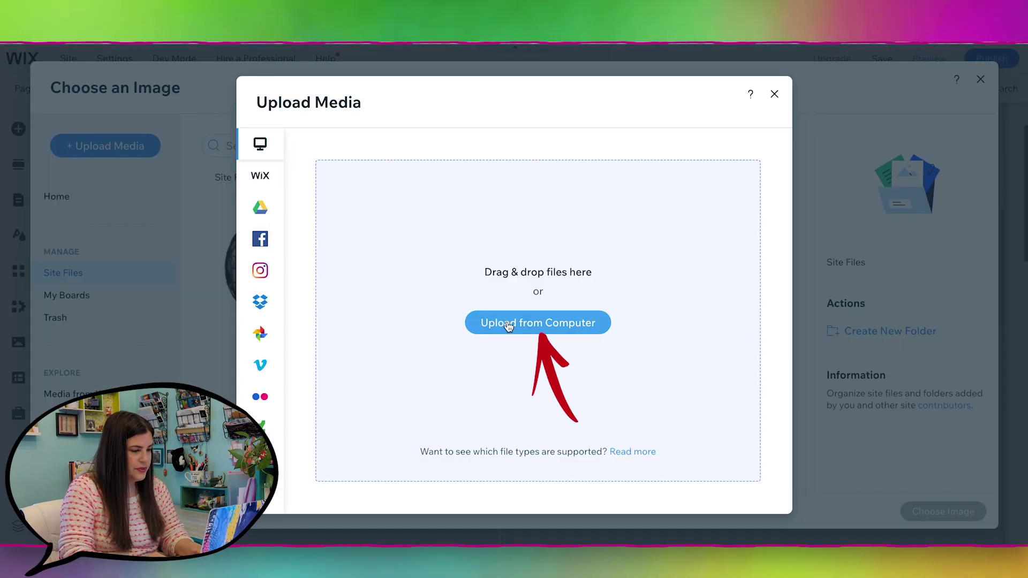
left_click(509, 327)
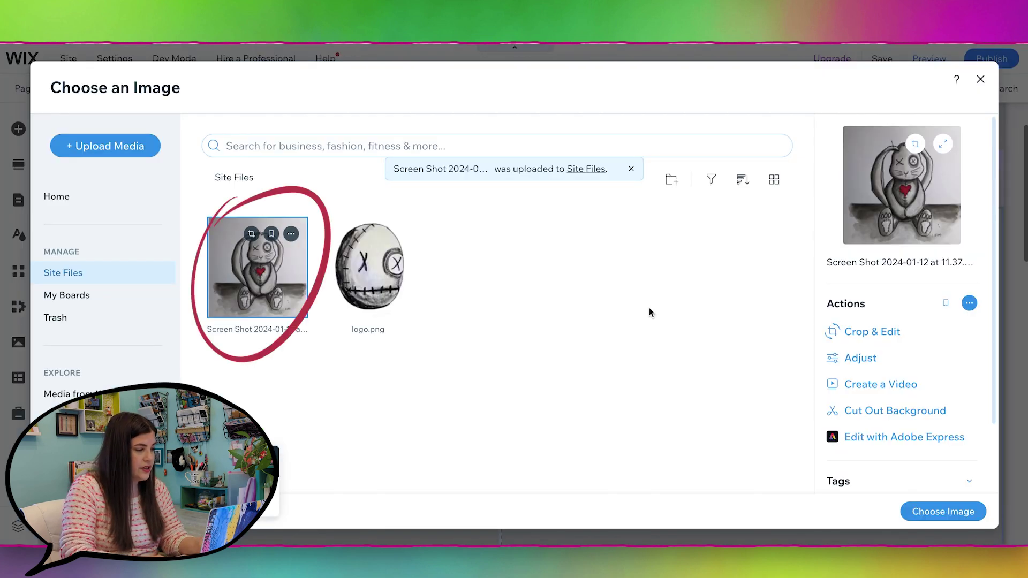
left_click(933, 522)
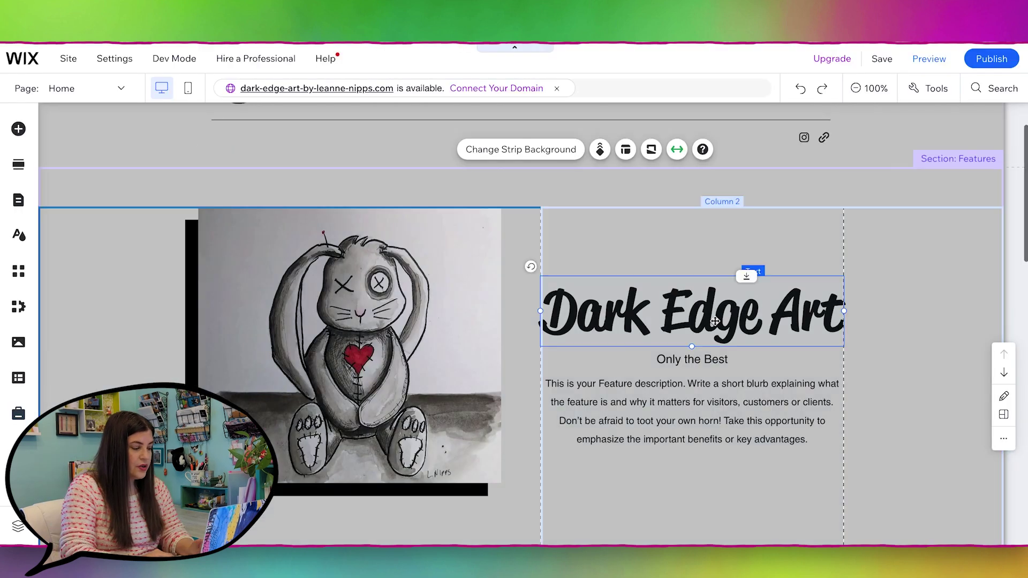
left_click(690, 310)
left_click(390, 166)
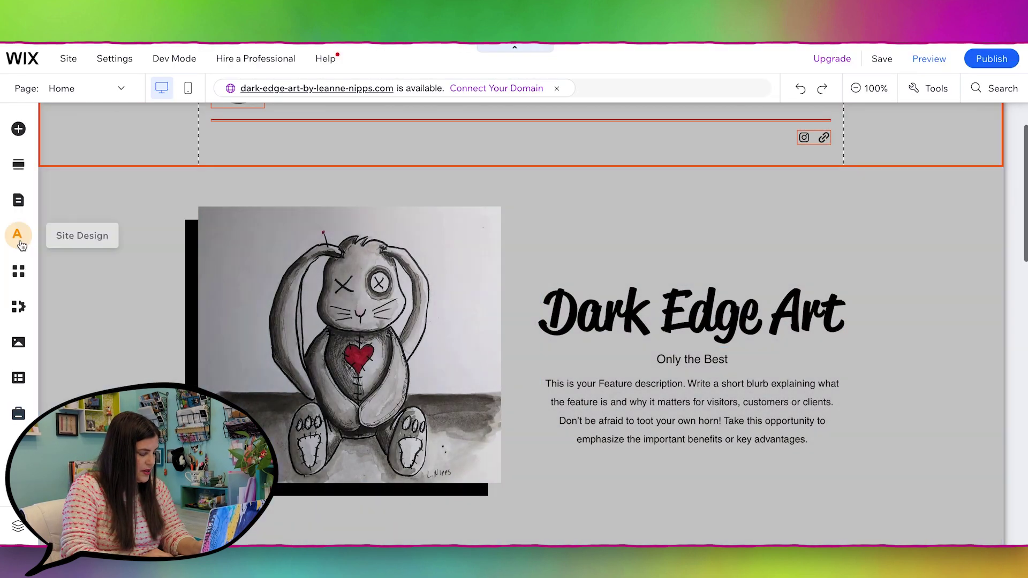
Step: Open the Heading 1 editor under Site Design's text theme and scroll through its fonts
left_click(16, 237)
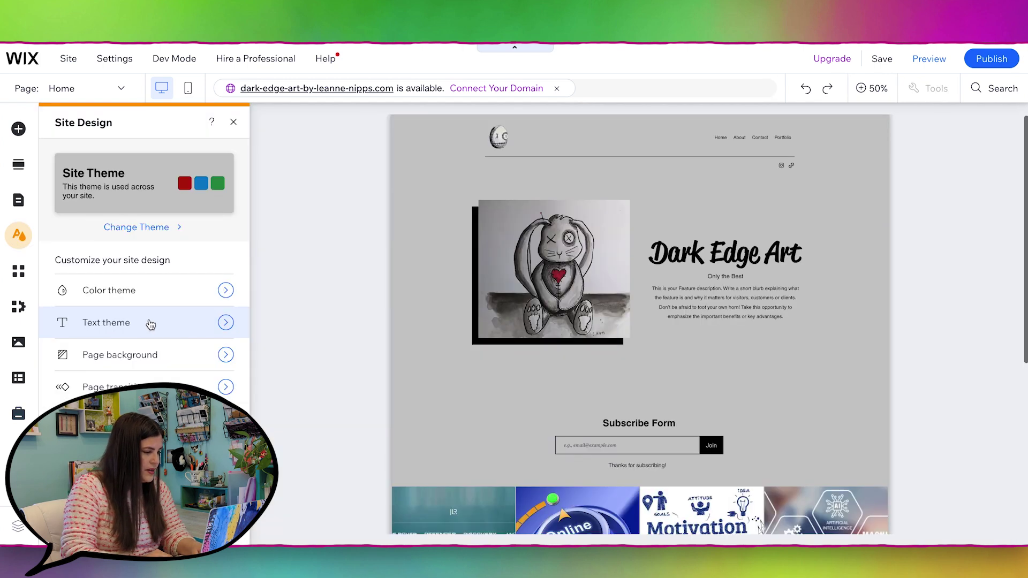
left_click(150, 325)
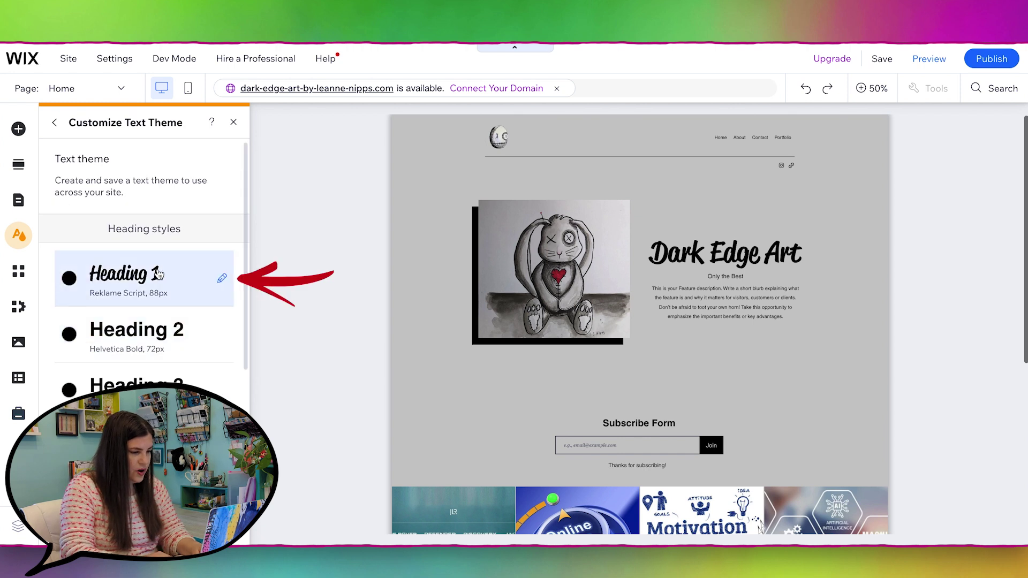
left_click(159, 273)
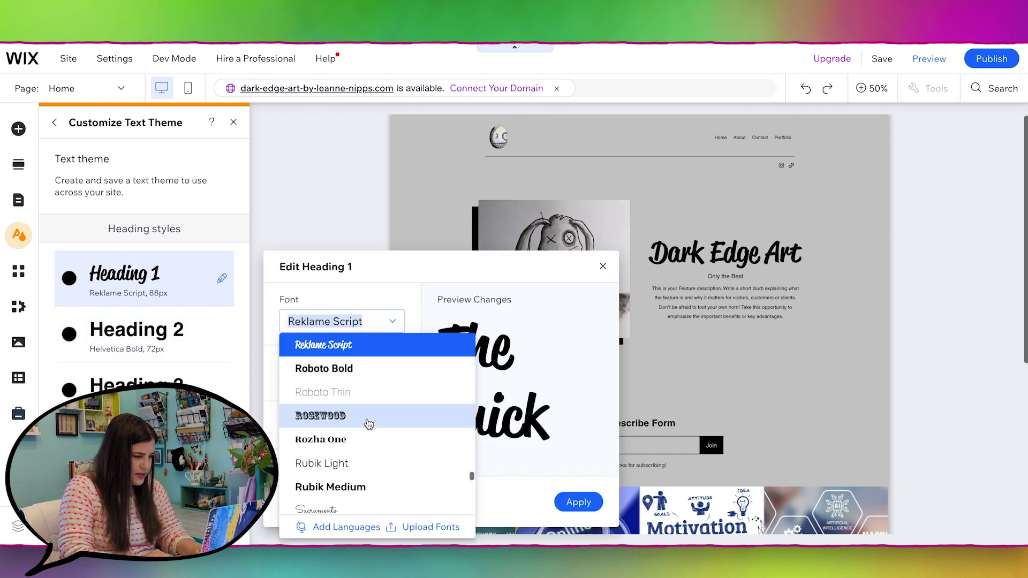
scroll(368, 433, "down", 8)
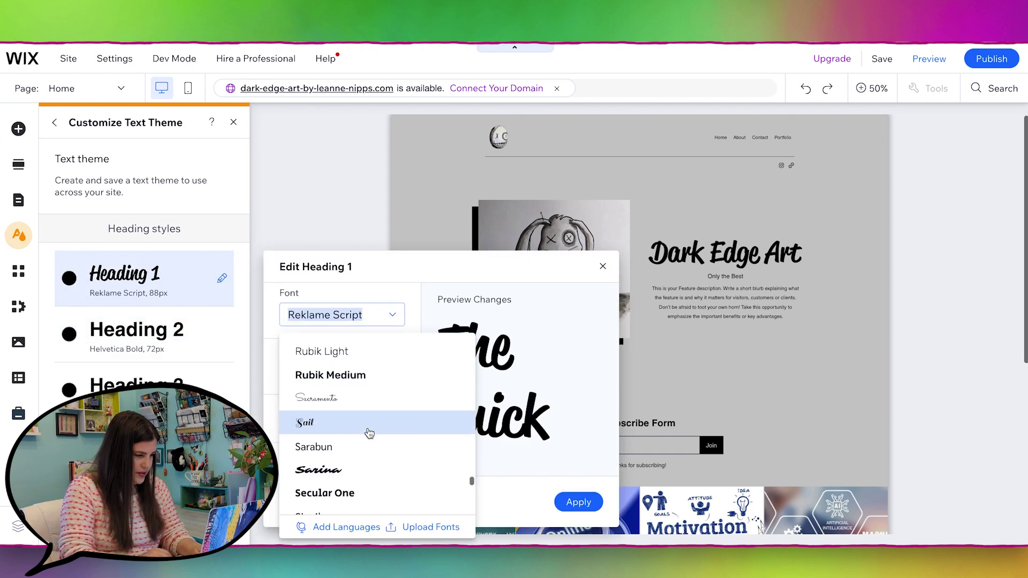
scroll(369, 433, "down", 5)
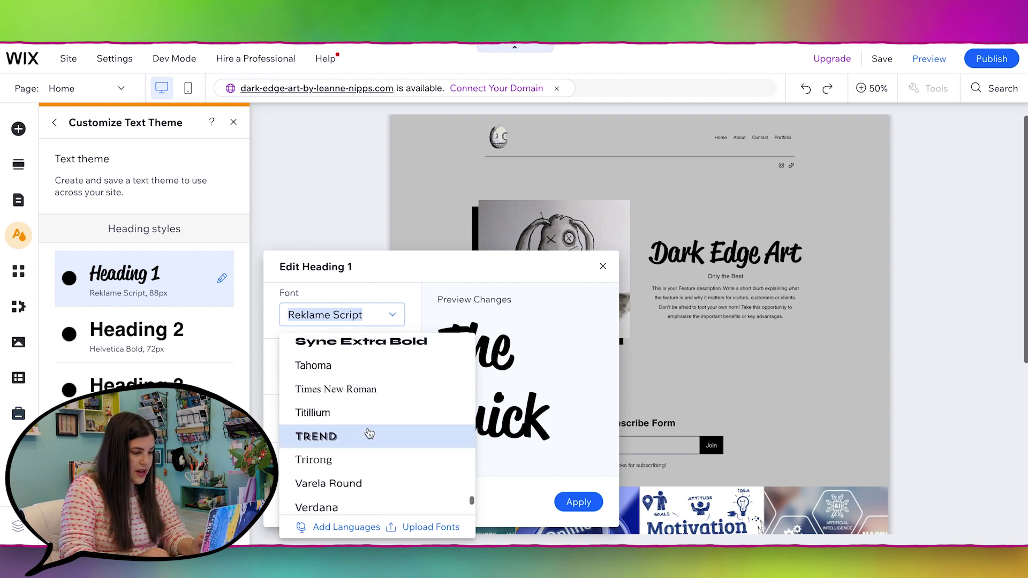
scroll(369, 433, "down", 3)
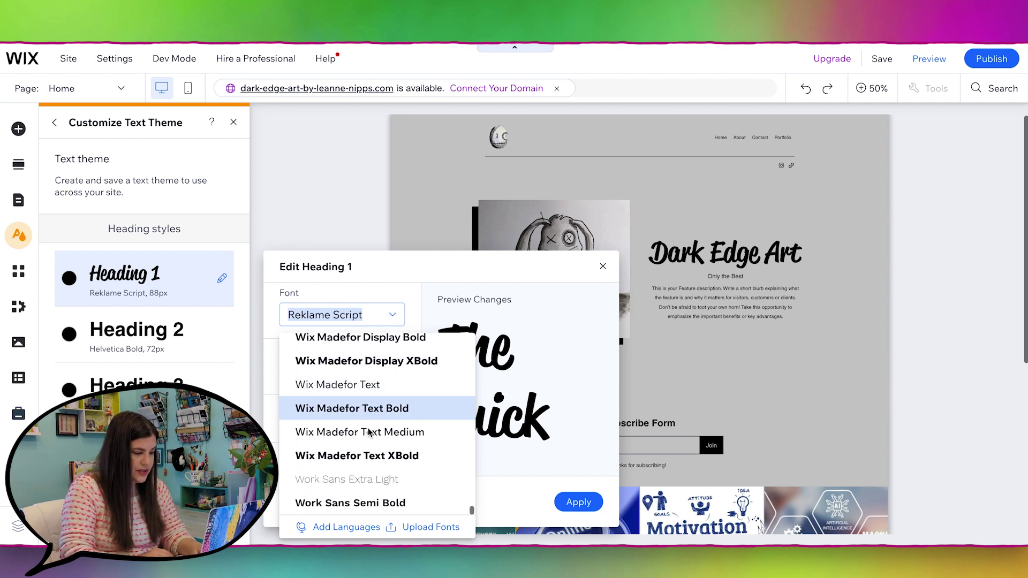
scroll(368, 432, "up", 8)
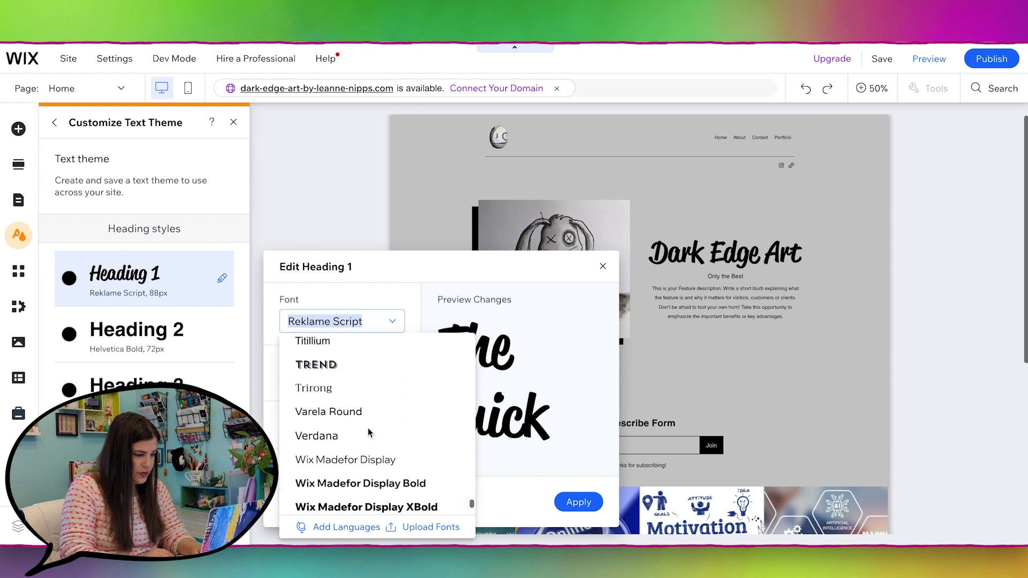
scroll(368, 430, "up", 4)
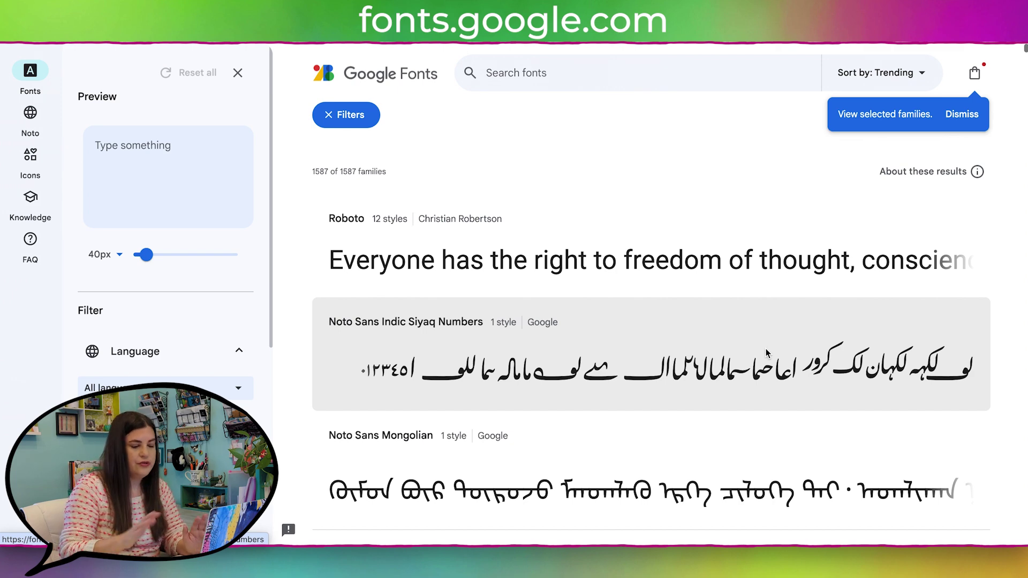
Step: Filter Google Fonts by the Handwriting classification, leaving 246 of 1587 families
scroll(172, 359, "down", 6)
left_click(172, 355)
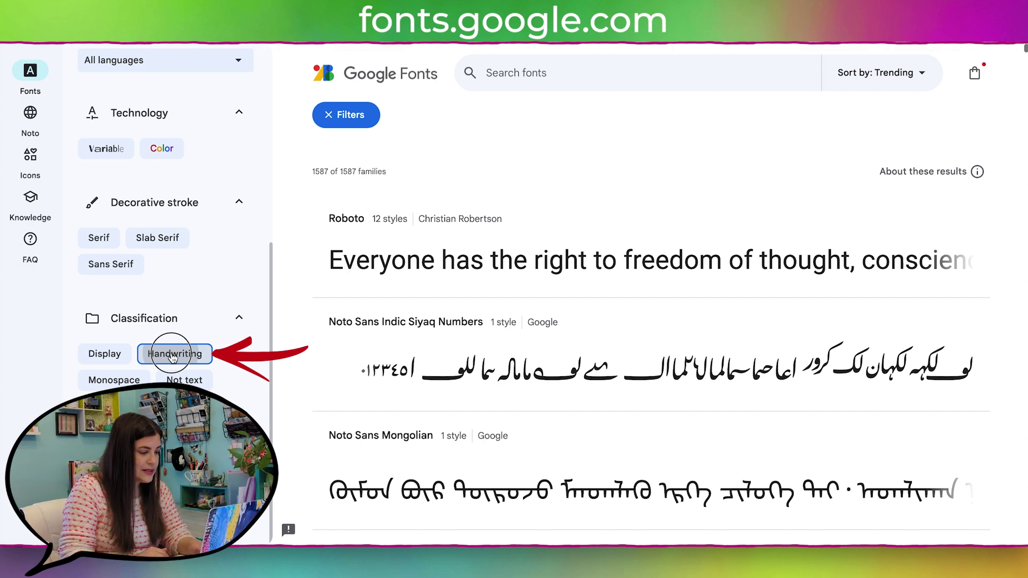
scroll(173, 356, "up", 6)
Step: Set the Google Fonts preview text to 'Dark Edge Art' plus the artist's name, and browse the handwriting fonts
left_click(163, 145)
type("D")
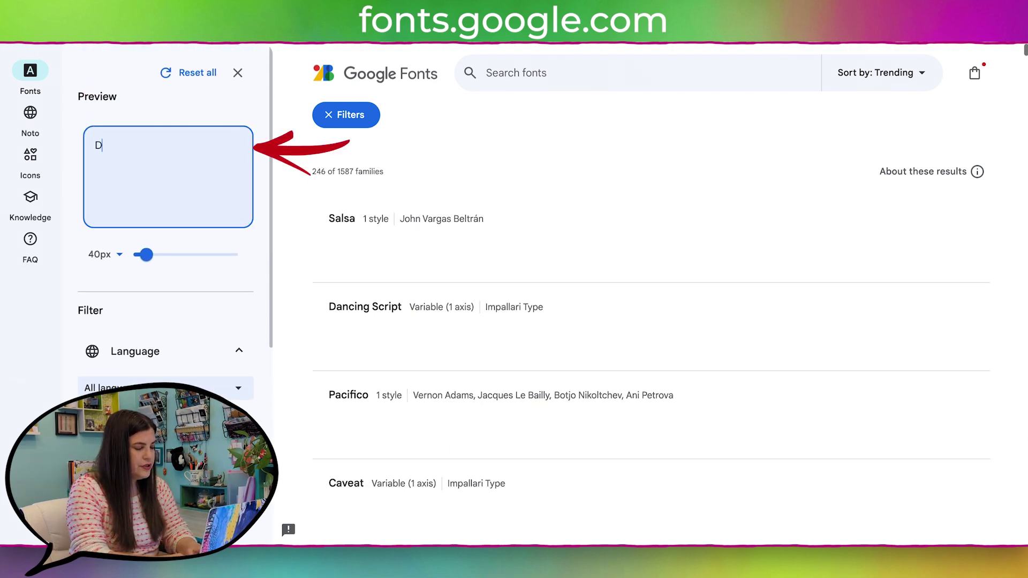
type("ark Edge Ar")
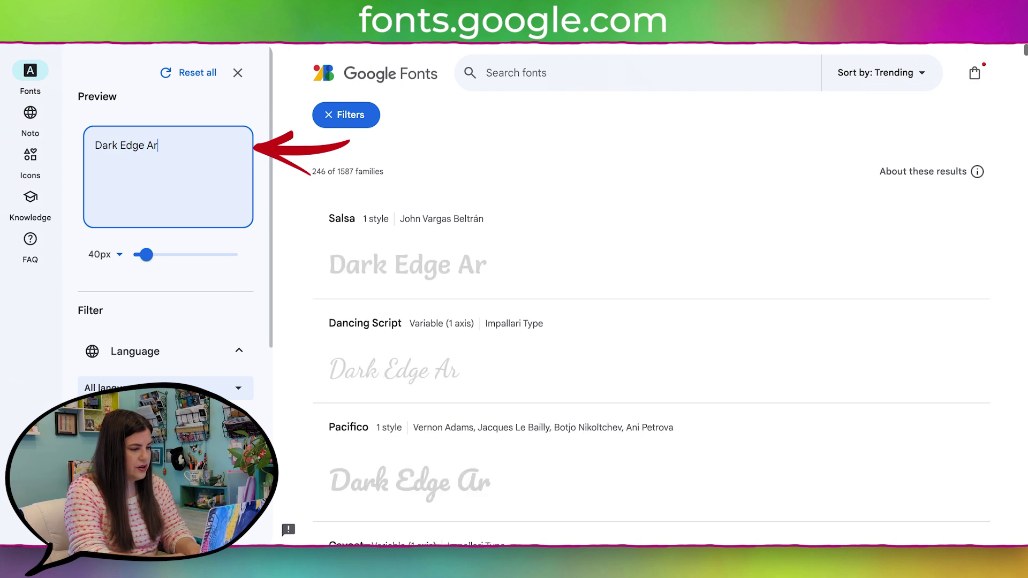
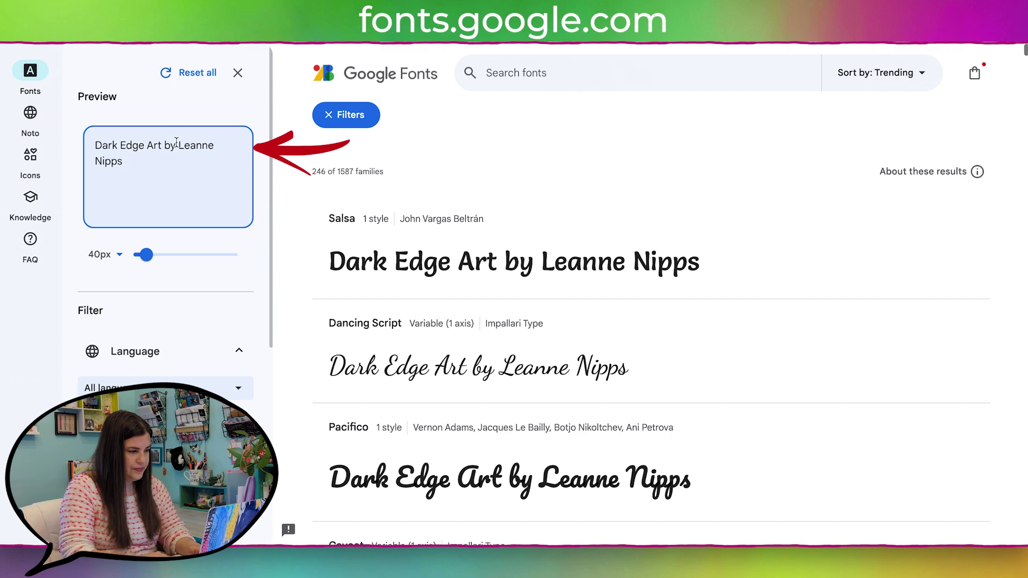
scroll(755, 326, "down", 8)
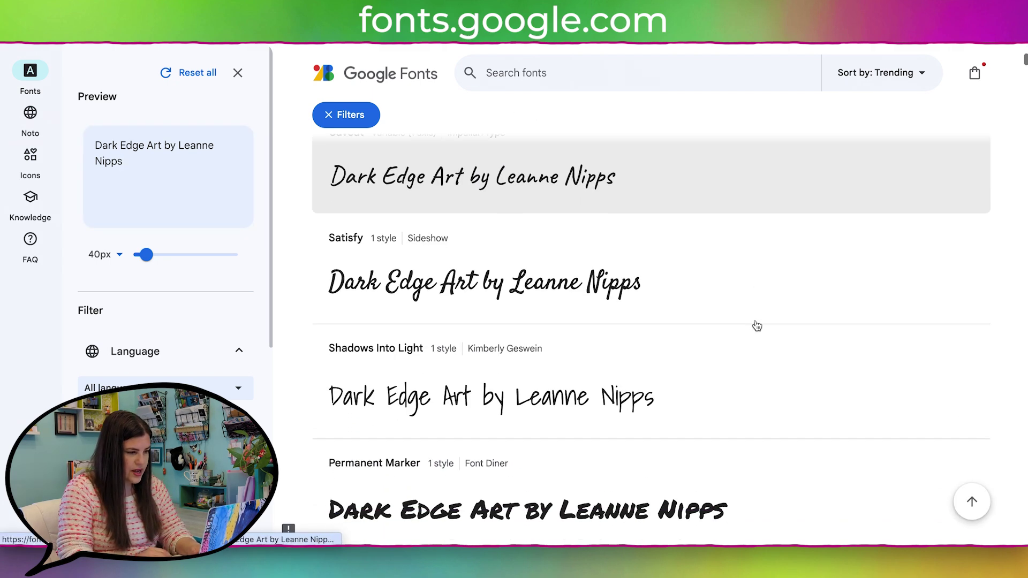
scroll(756, 325, "down", 8)
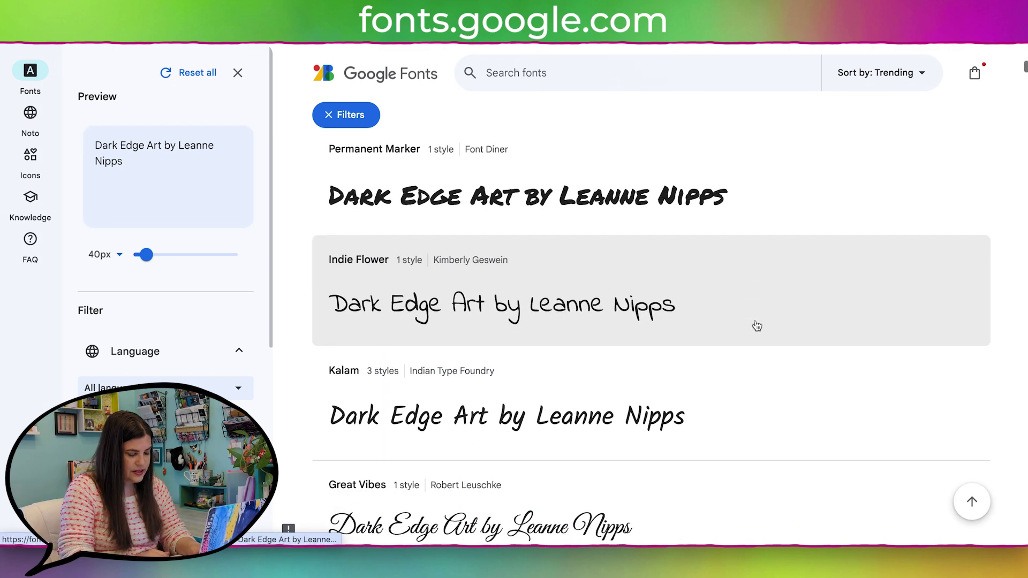
scroll(757, 326, "down", 4)
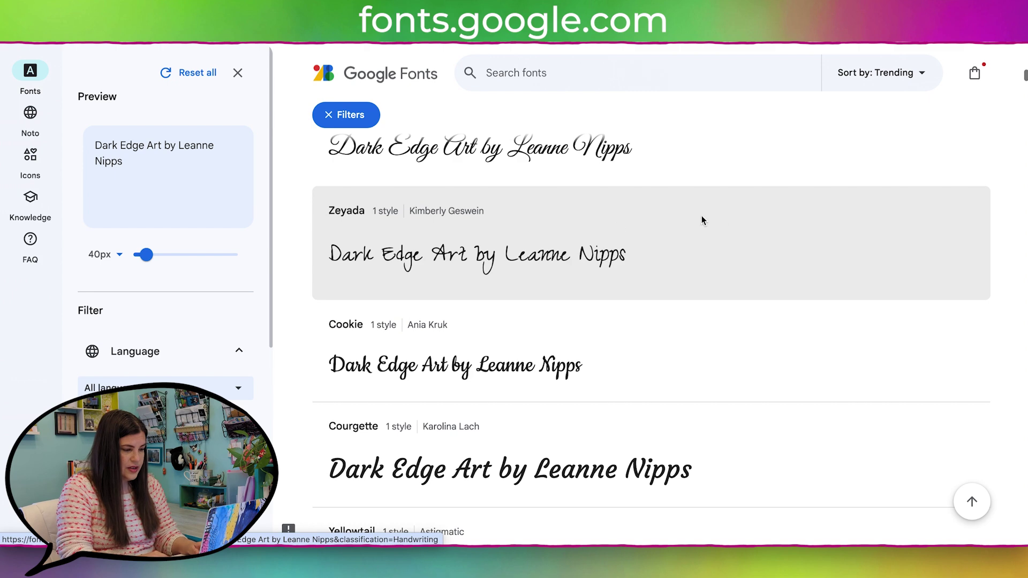
Step: Compare Zeyada and Homemade Apple, then go on to the Rock Salt font page
left_click(727, 221)
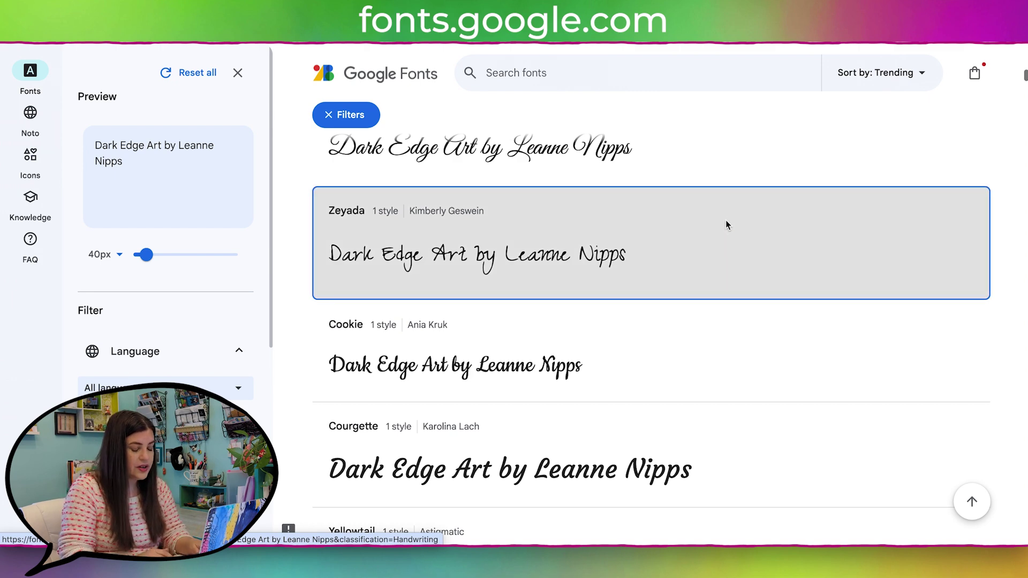
scroll(726, 223, "down", 1)
scroll(726, 224, "down", 2)
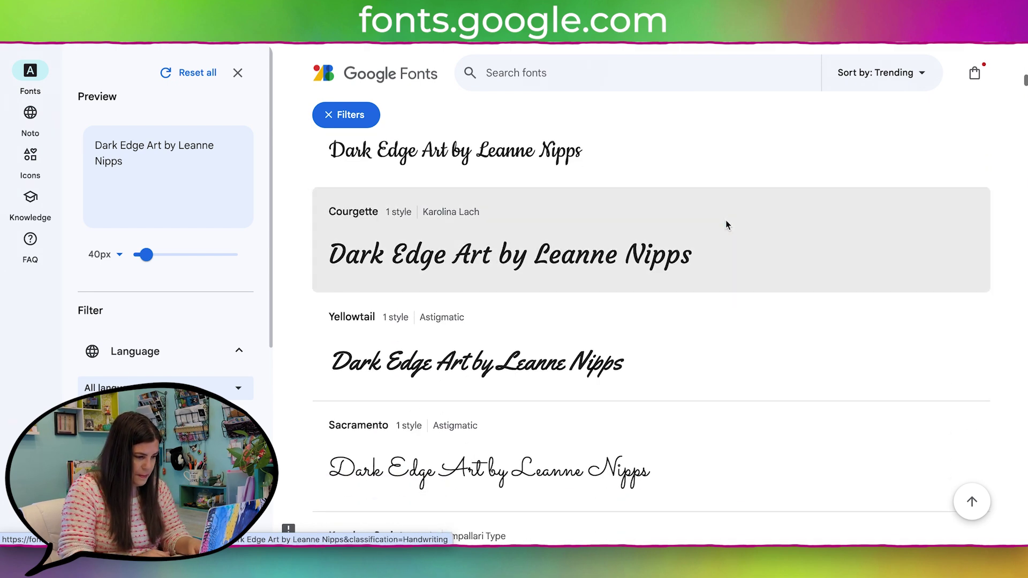
scroll(586, 255, "down", 5)
left_click(582, 261)
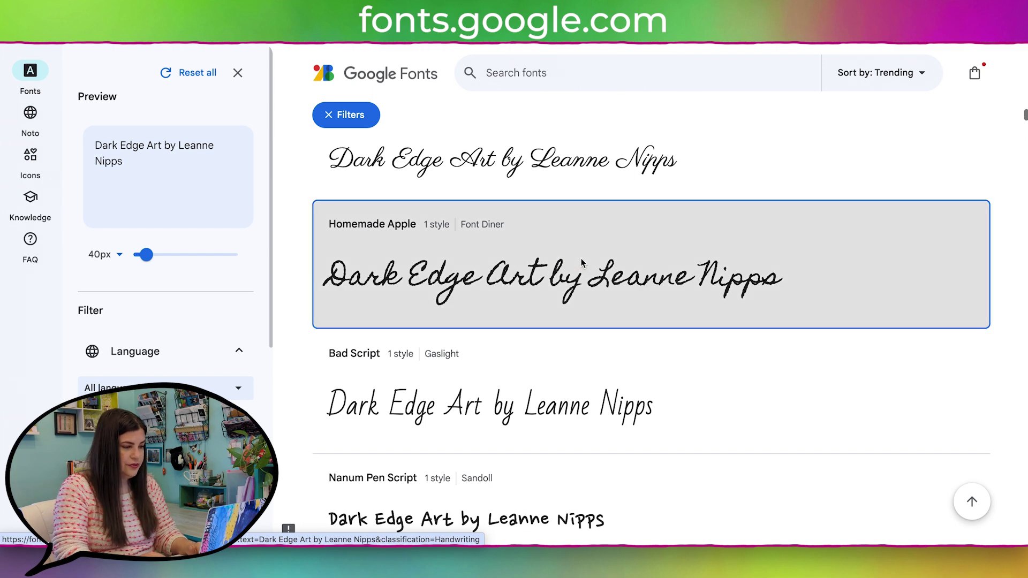
scroll(669, 321, "down", 6)
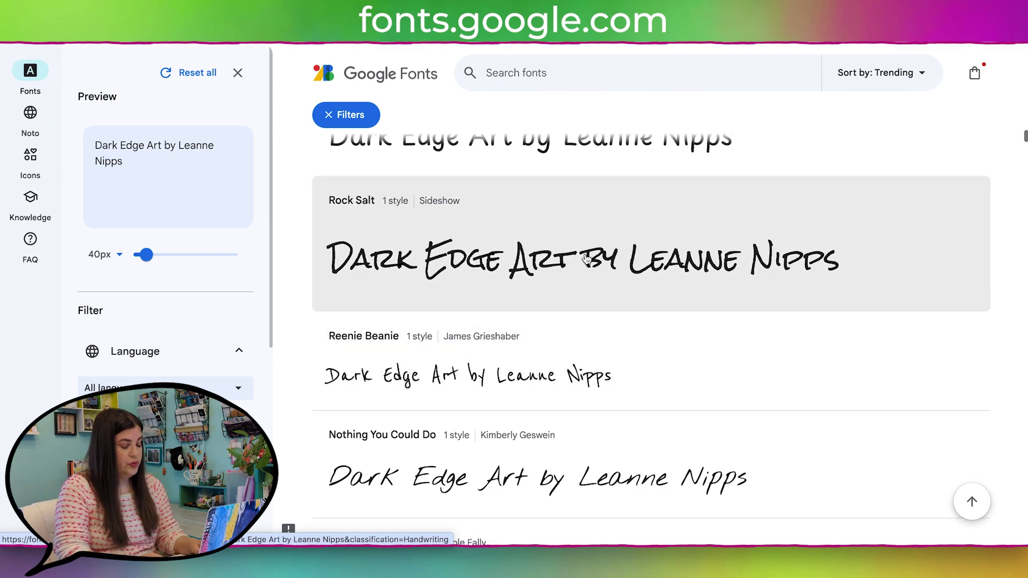
left_click(587, 256)
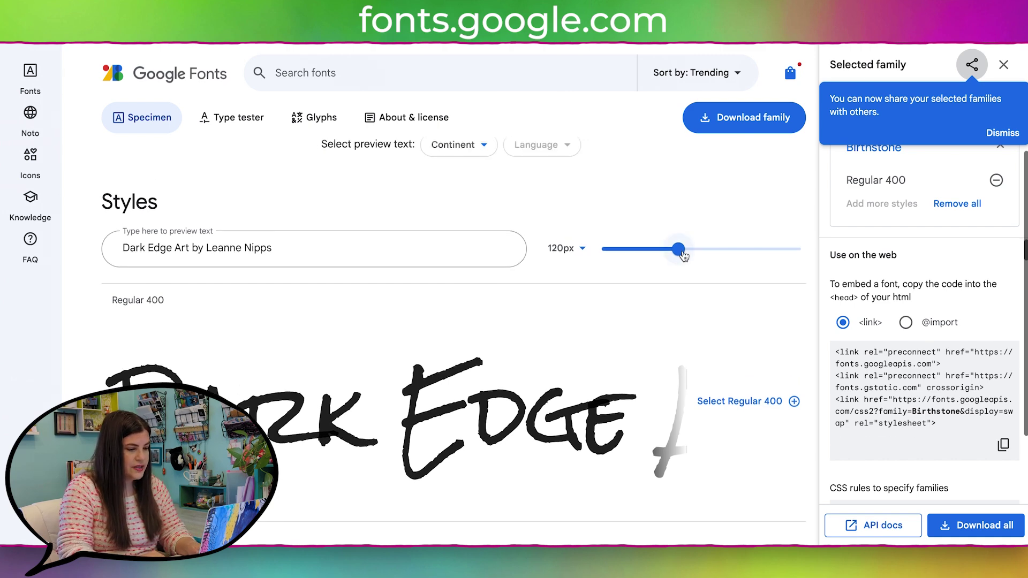
Step: Download the Rock Salt family, unzip Rock_Salt.zip and select RockSalt-Regular.ttf in its folder
left_click_drag(678, 249, 616, 251)
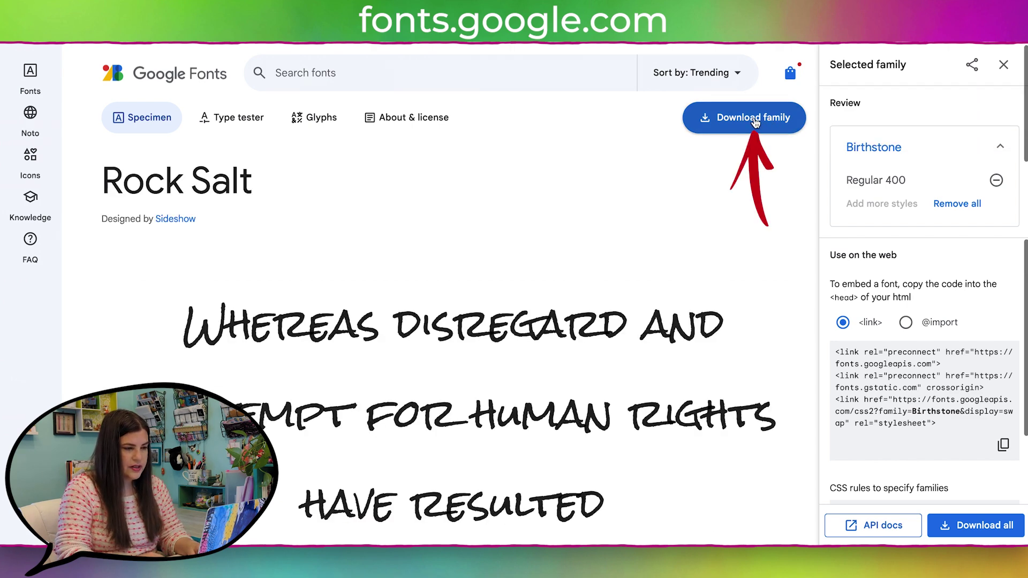
left_click(755, 122)
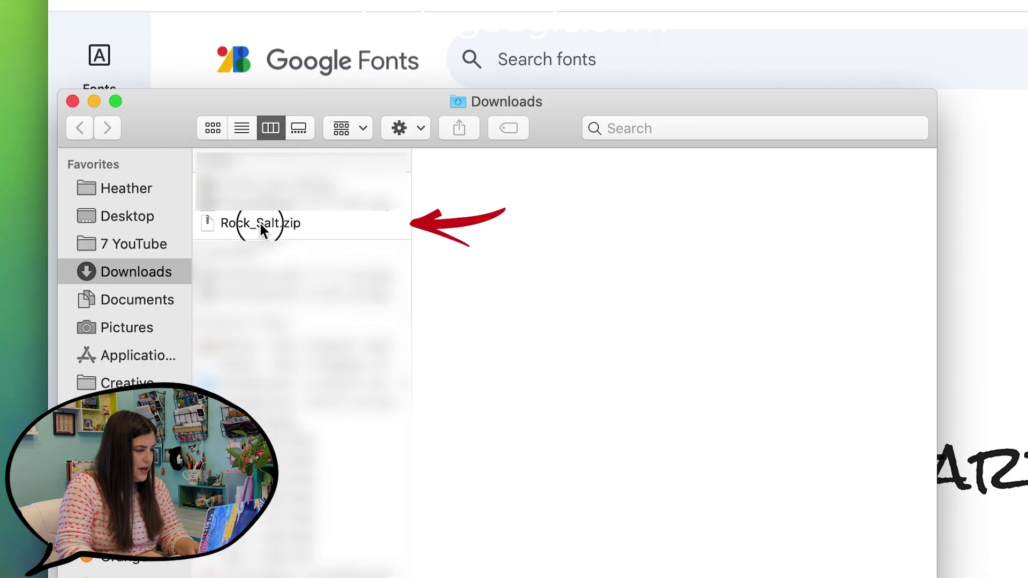
left_click(260, 224)
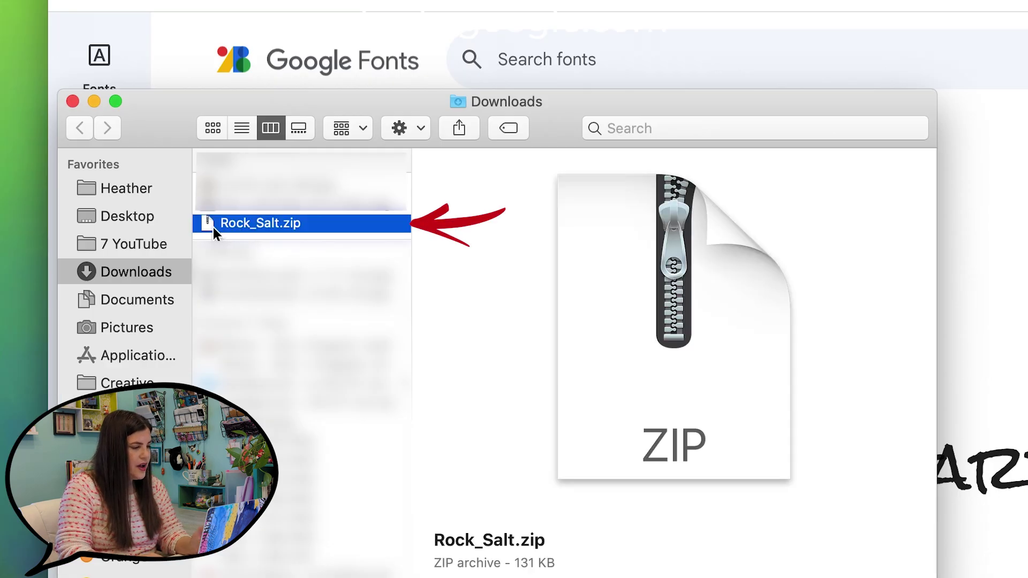
double_click(213, 227)
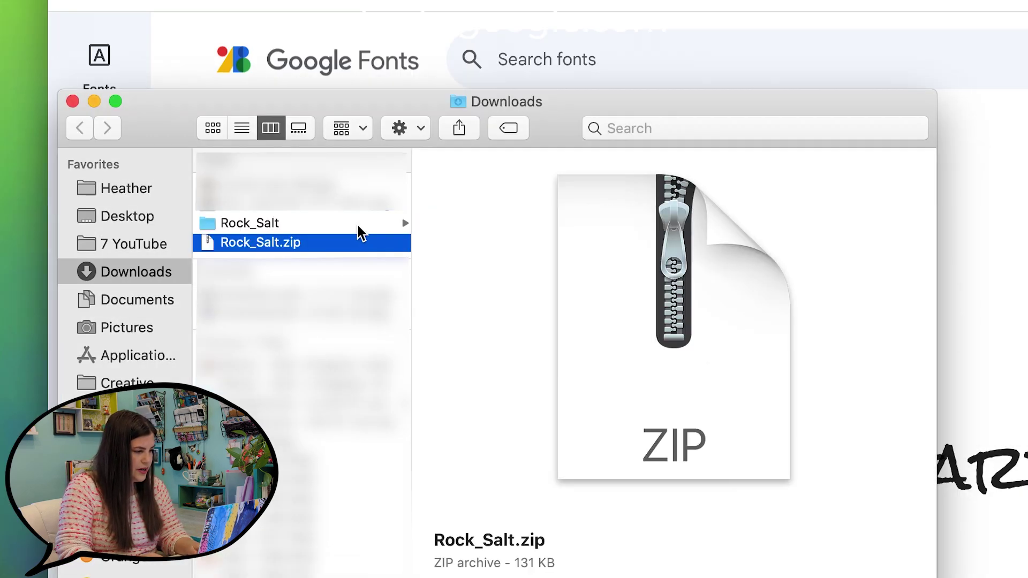
left_click(344, 222)
left_click(540, 207)
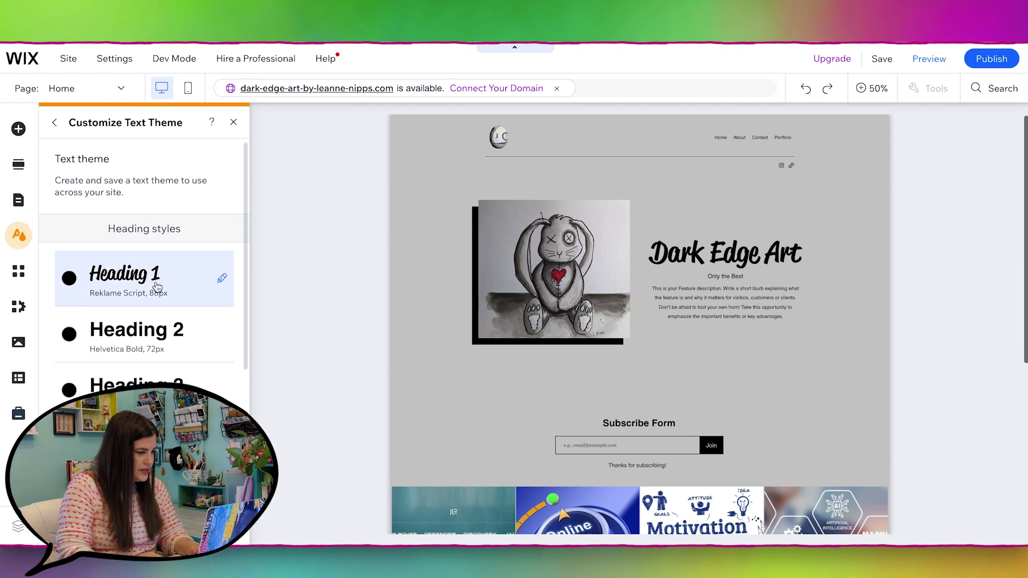
Step: Edit the Heading 1 text style and bring up its font choices
scroll(158, 348, "down", 2)
scroll(161, 375, "up", 3)
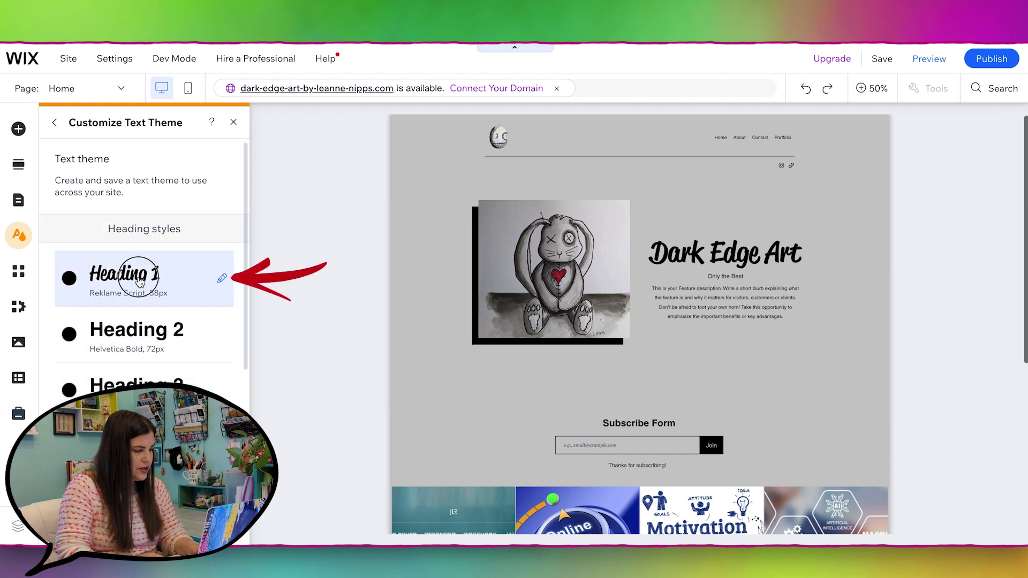
left_click(140, 282)
left_click(389, 320)
left_click(389, 320)
left_click(390, 321)
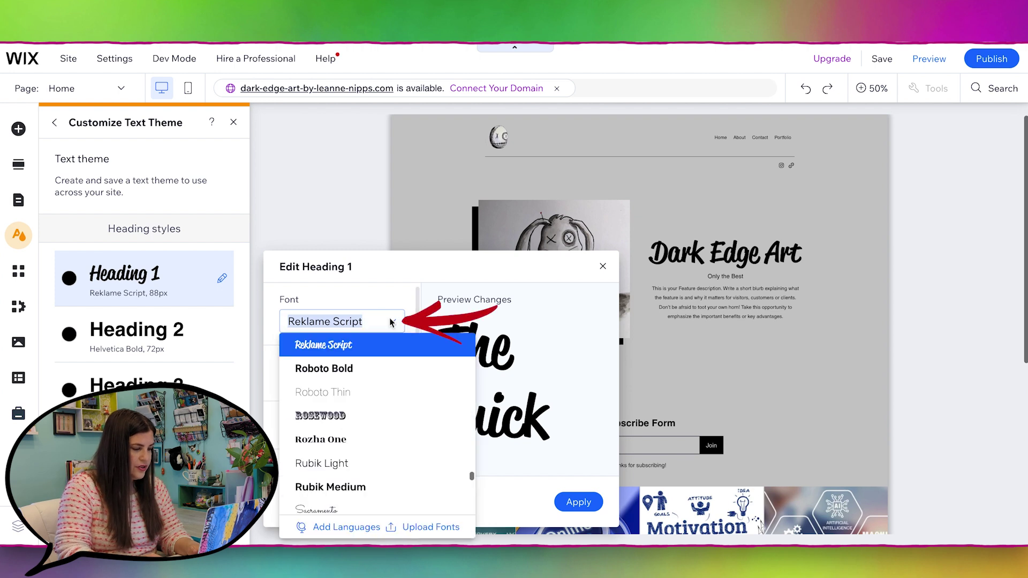
Step: Upload RockSalt-Regular.ttf from the Rock_Salt folder as a custom font and finish with Done
left_click(419, 529)
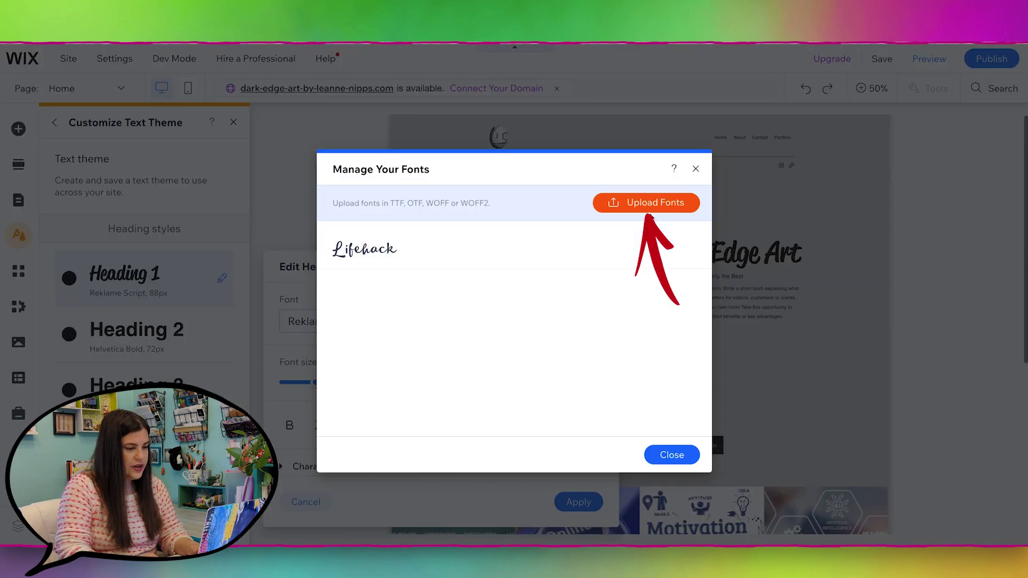
left_click(648, 206)
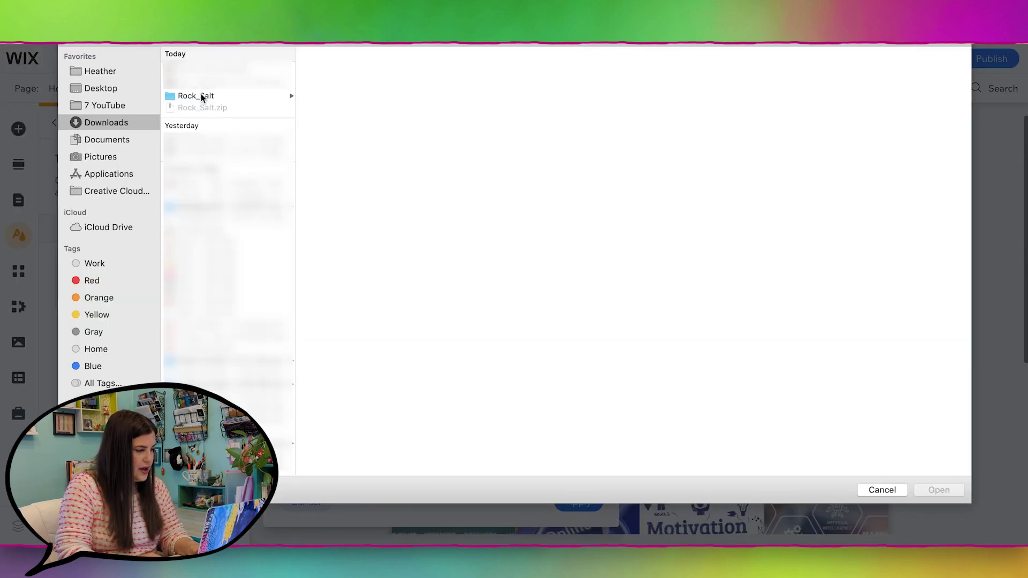
left_click(201, 95)
left_click(352, 81)
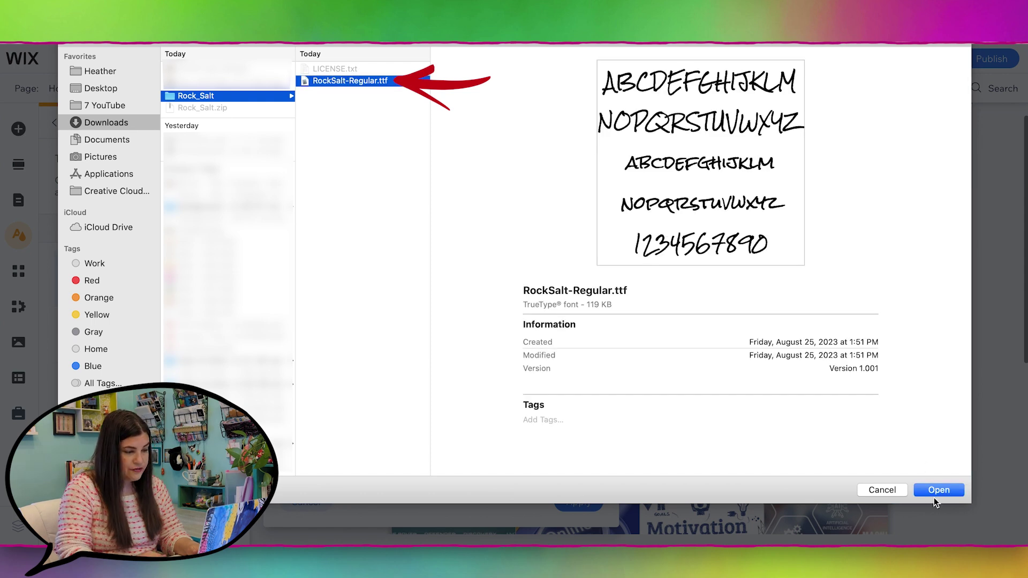
left_click(937, 490)
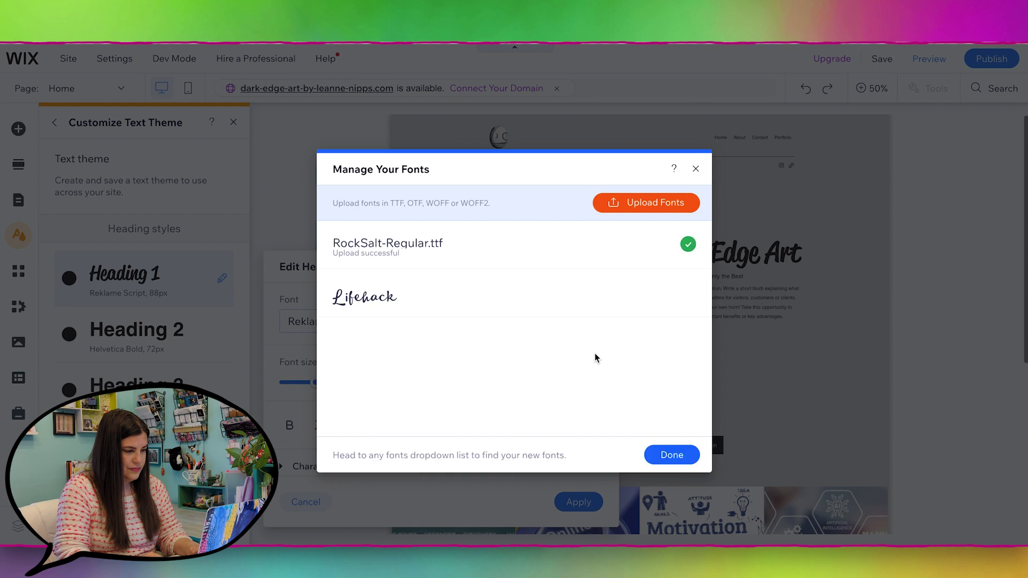
left_click(670, 457)
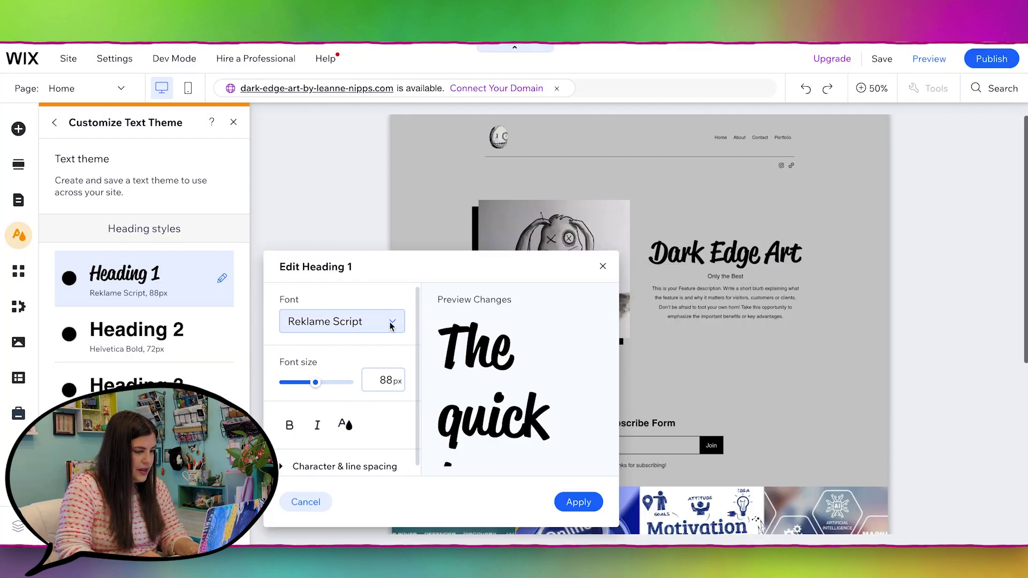
Step: Switch Heading 1 to Rock Salt Regular, reduce its size to 49px, apply, and close the theme panel
left_click(390, 323)
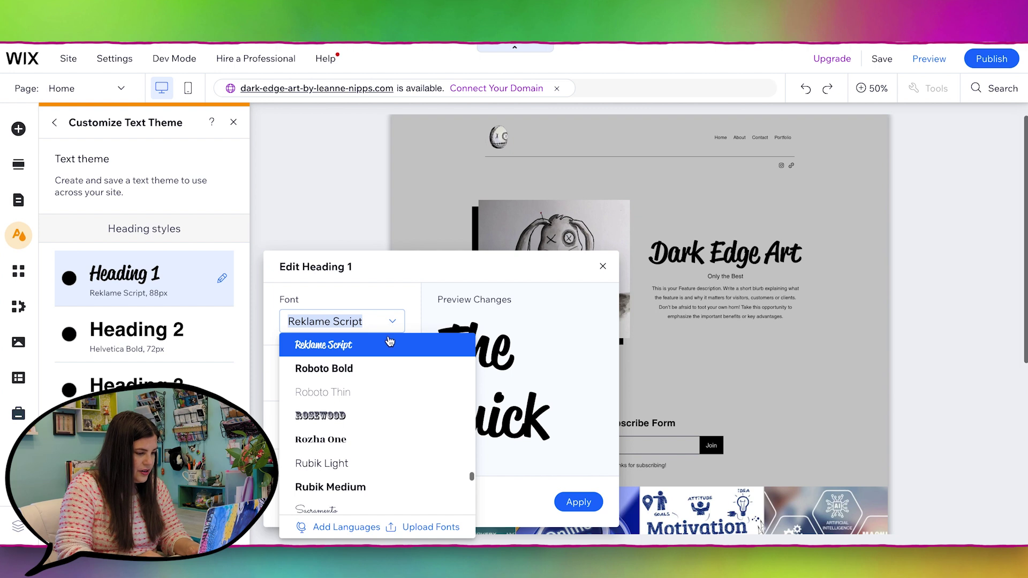
scroll(385, 395, "up", 2)
left_click_drag(471, 472, 480, 333)
left_click(401, 393)
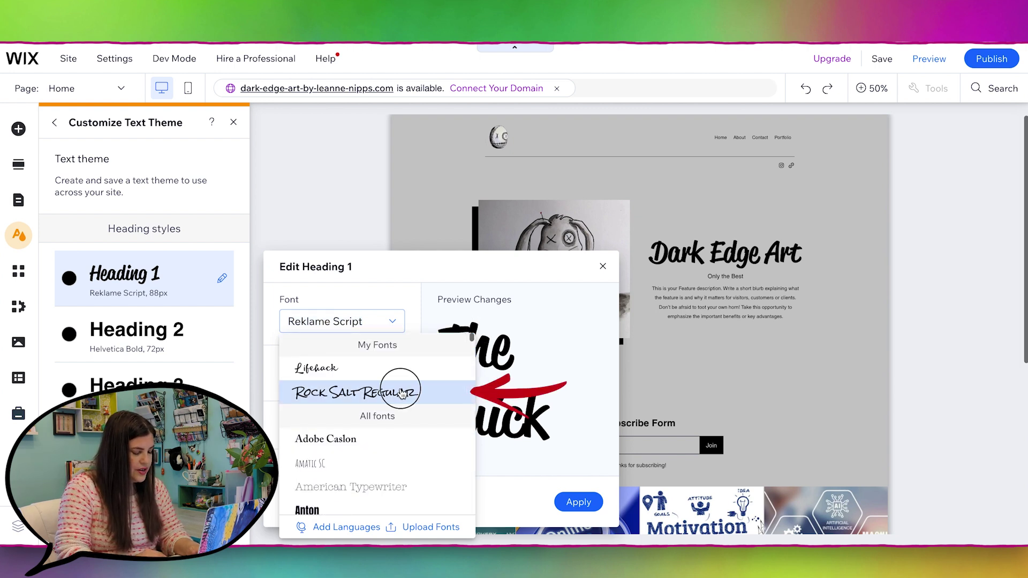
left_click_drag(316, 382, 294, 383)
left_click(587, 500)
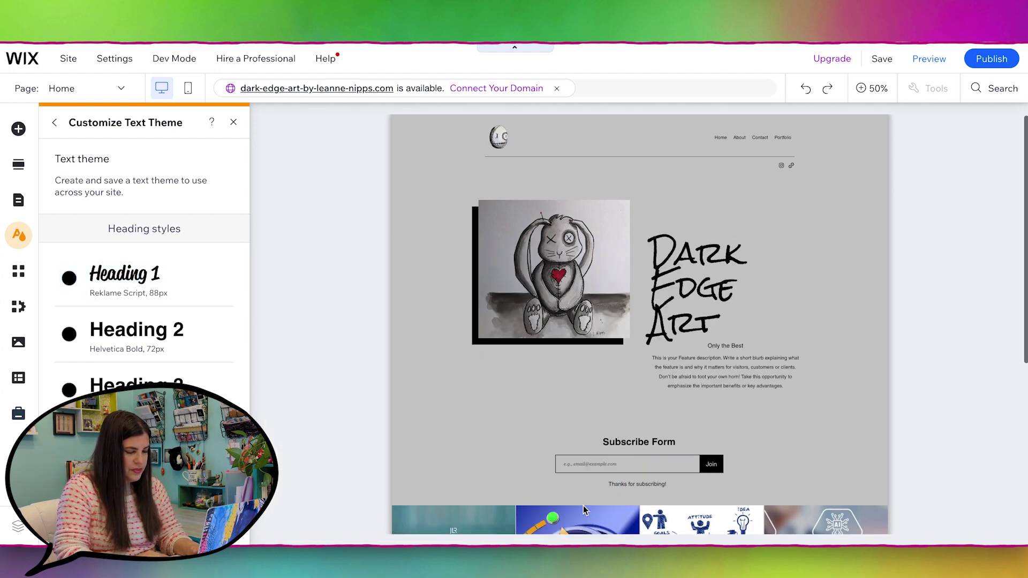
left_click(234, 122)
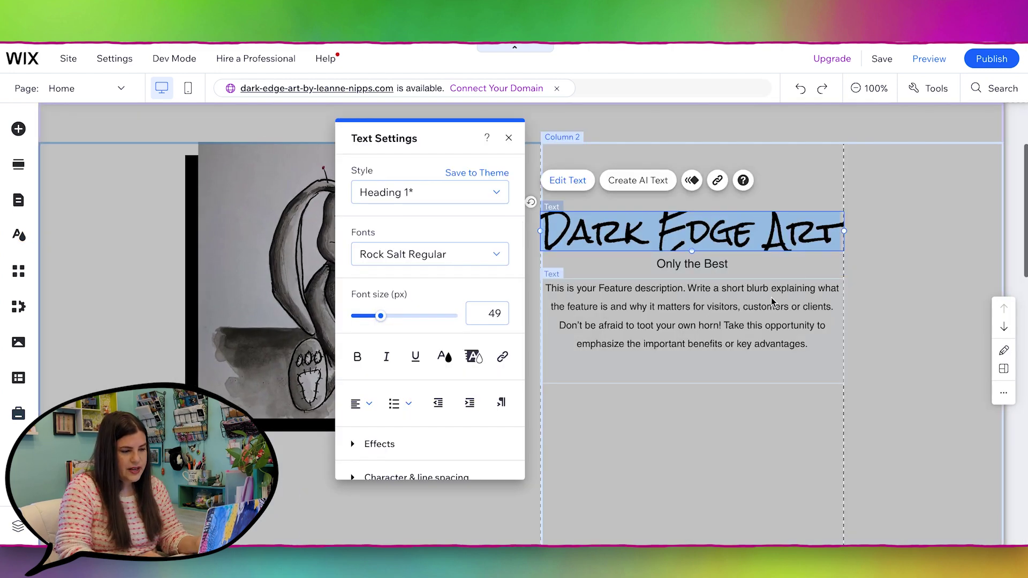
left_click(771, 299)
scroll(771, 298, "up", 3)
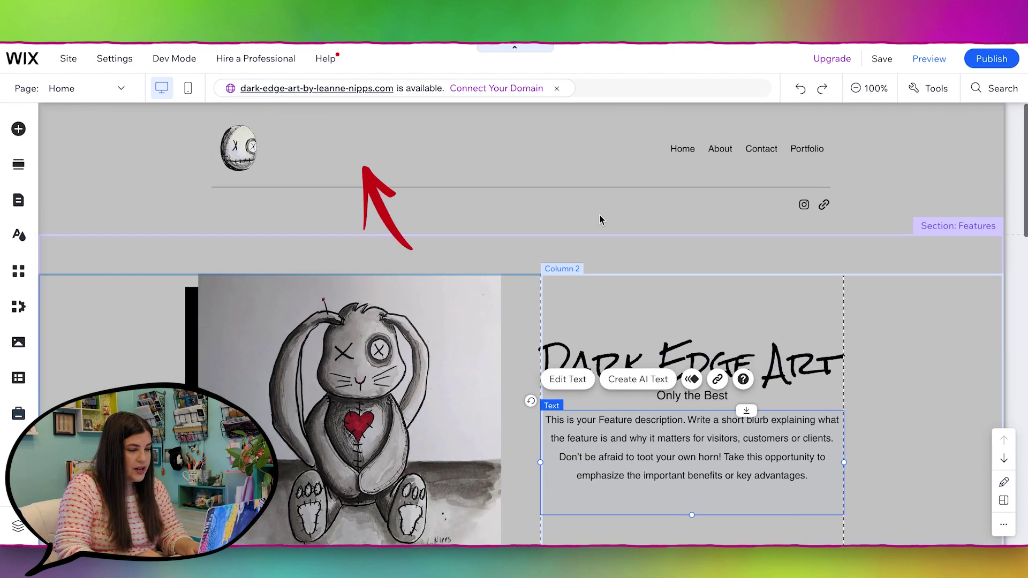
Step: Add a Heading 1 text element from Add > Text, move it next to the header logo, and start editing it
left_click(427, 152)
left_click(385, 152)
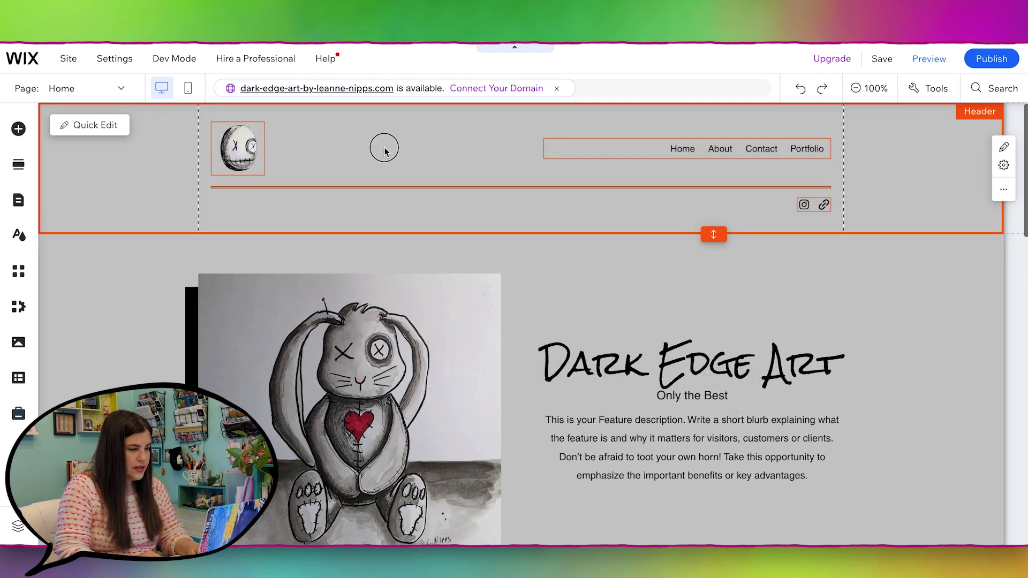
left_click(17, 129)
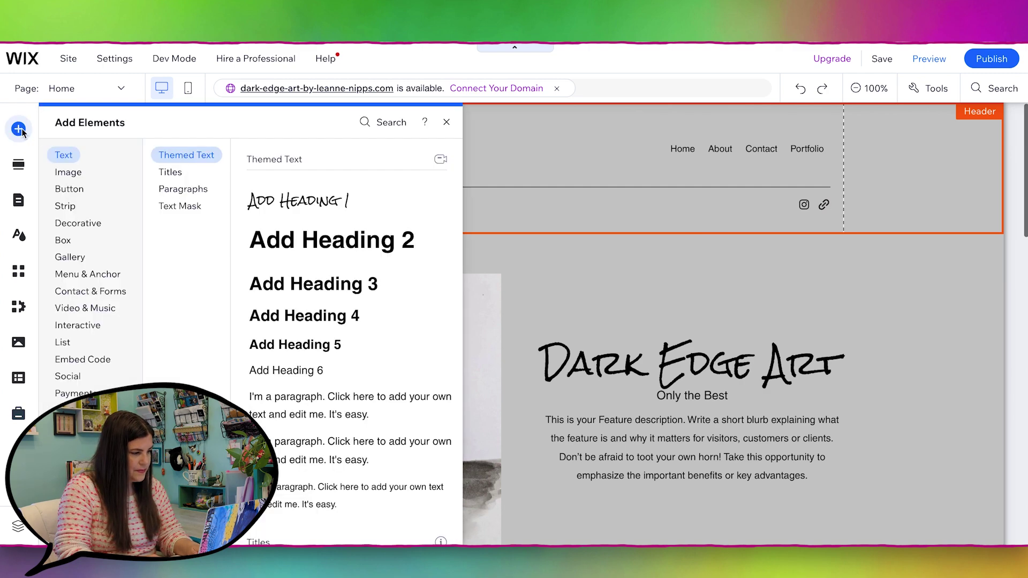
left_click(64, 159)
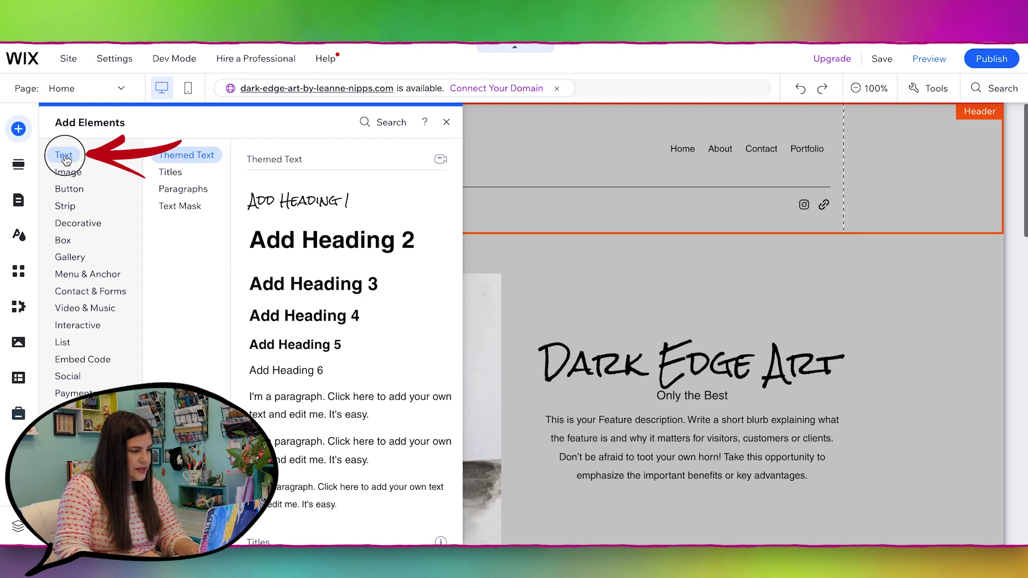
left_click(284, 205)
left_click_drag(384, 168, 329, 152)
double_click(389, 146)
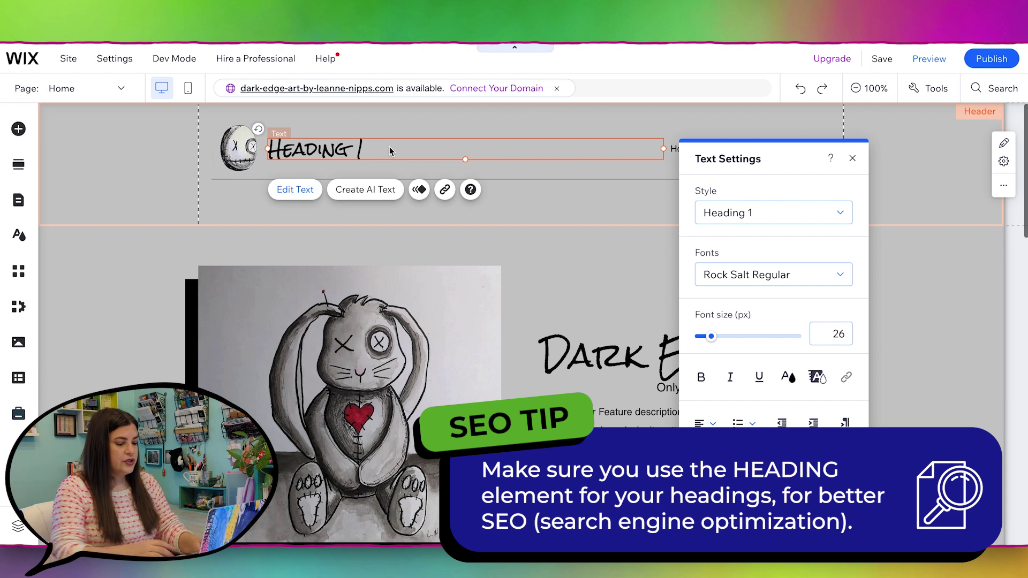
Step: Replace the 'Heading 1' placeholder with 'Dark Edge Art' and make its text box taller
key("BackSpace")
key("BackSpace")
key("BackSpace")
key("BackSpace")
key("BackSpace")
key("BackSpace")
key("BackSpace")
key("BackSpace")
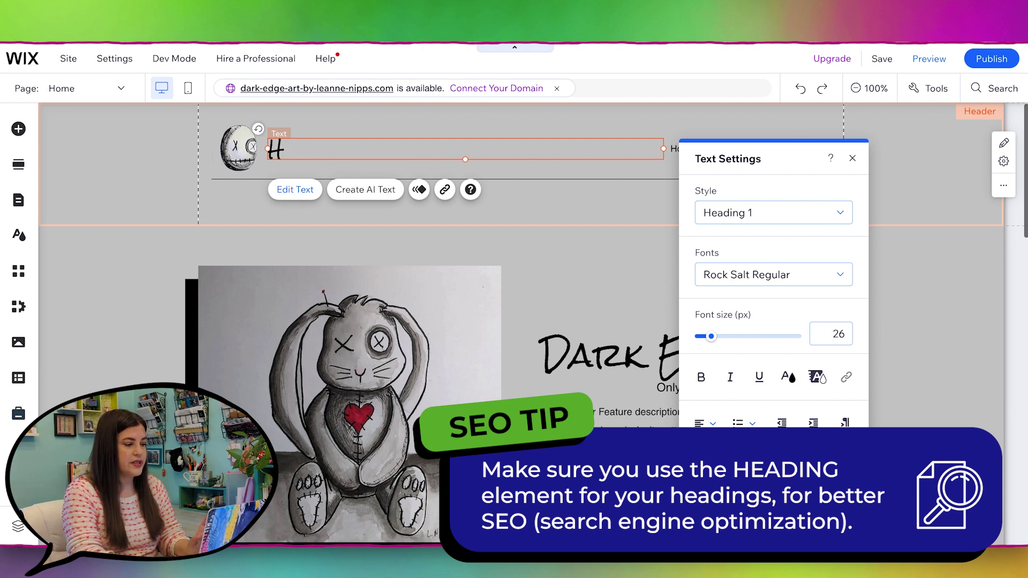
key("BackSpace")
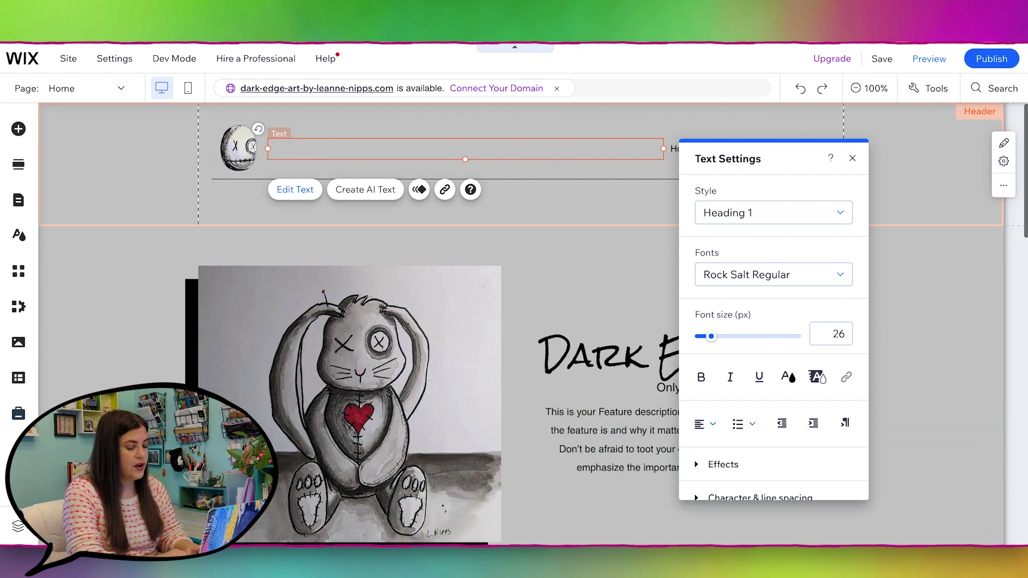
type("Dark Ed")
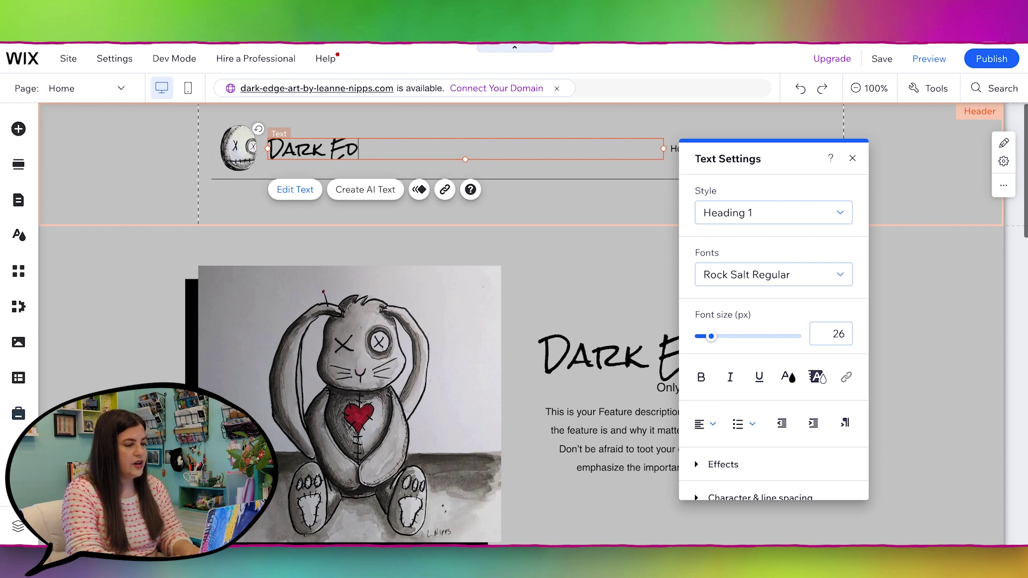
type("ge Art")
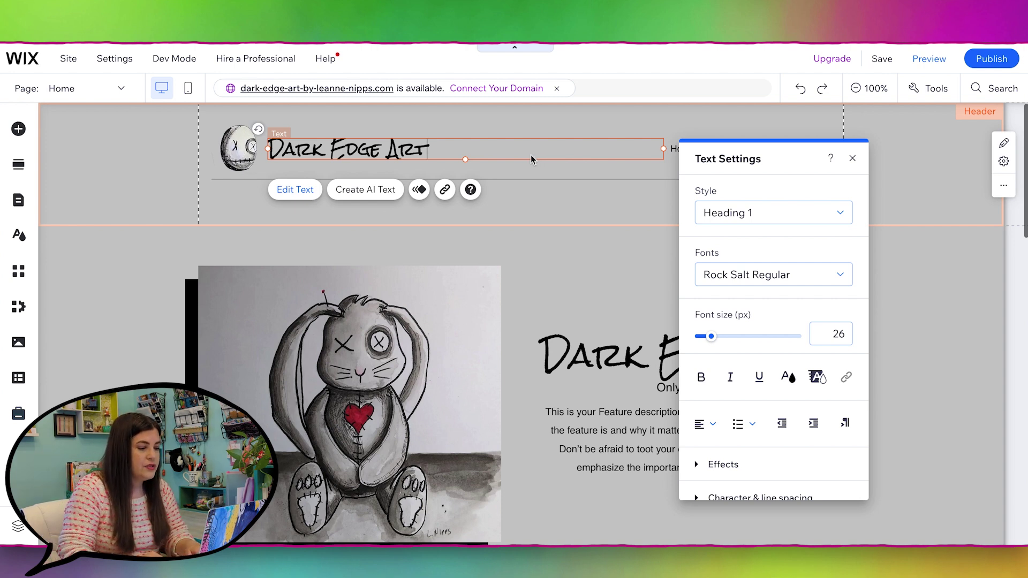
left_click_drag(466, 161, 270, 148)
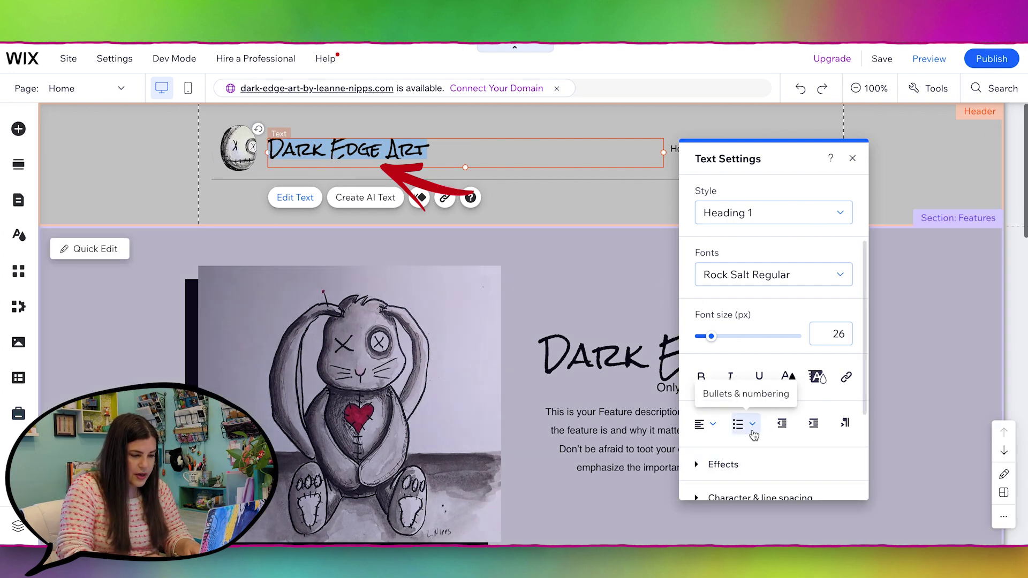
Step: Switch the header title's line spacing from 1.2 to Automatic and nudge it level with the logo
scroll(820, 448, "down", 3)
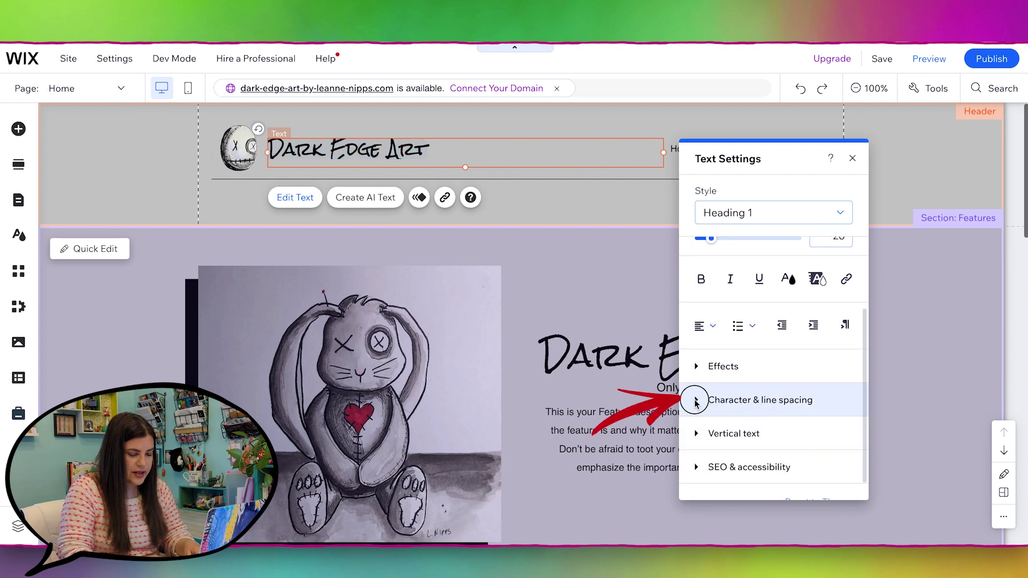
left_click(696, 400)
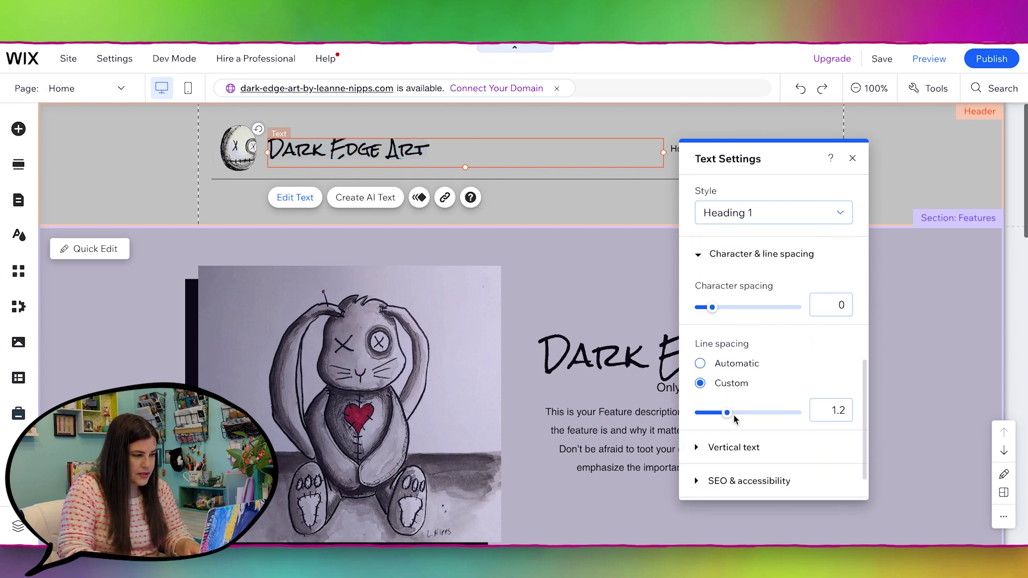
left_click(700, 364)
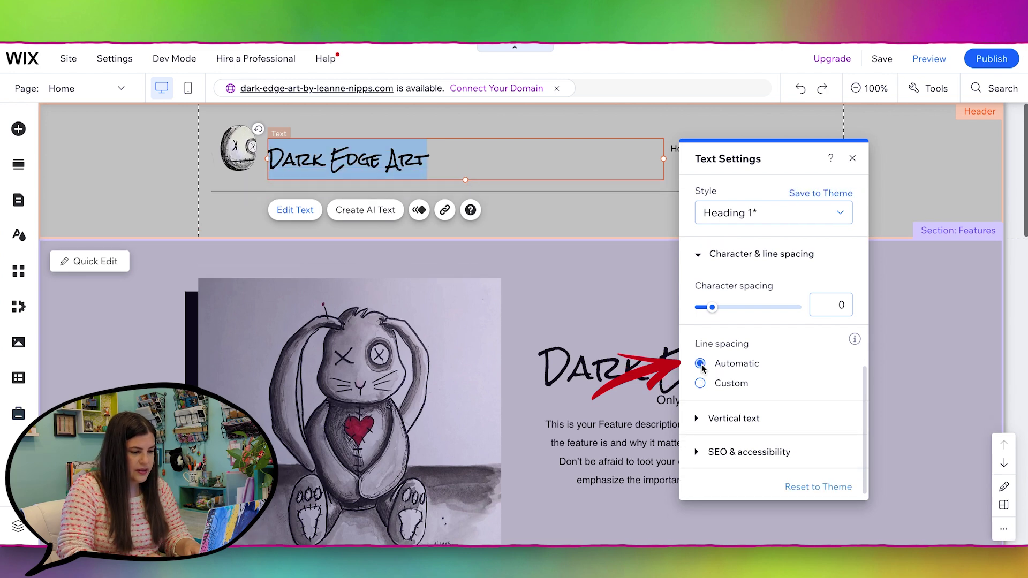
left_click(899, 172)
left_click_drag(413, 165, 409, 154)
left_click(892, 183)
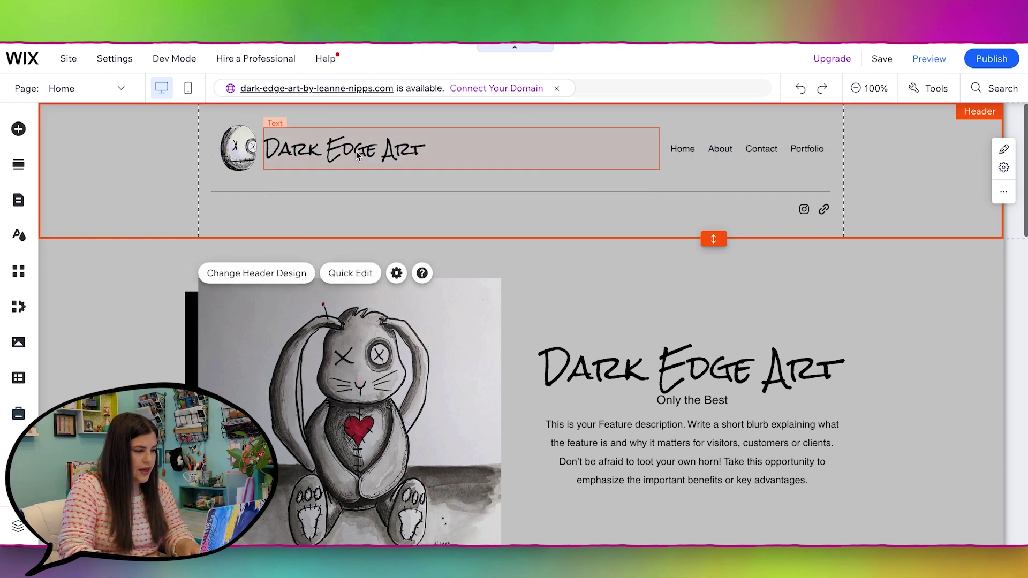
Step: Set the header menu's text font to Rock Salt Regular under Design > Customize Design > Text
left_click(696, 149)
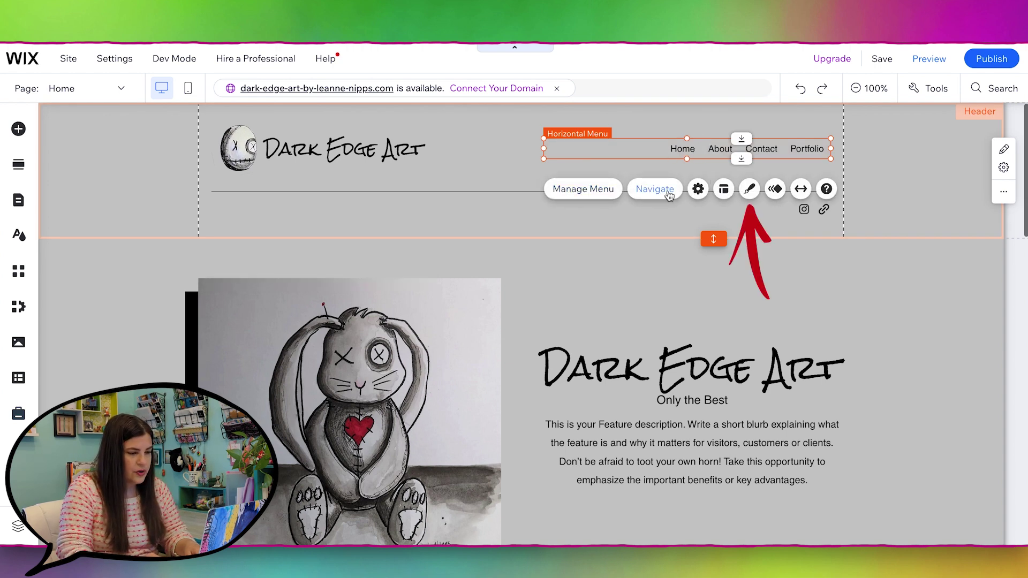
left_click(742, 192)
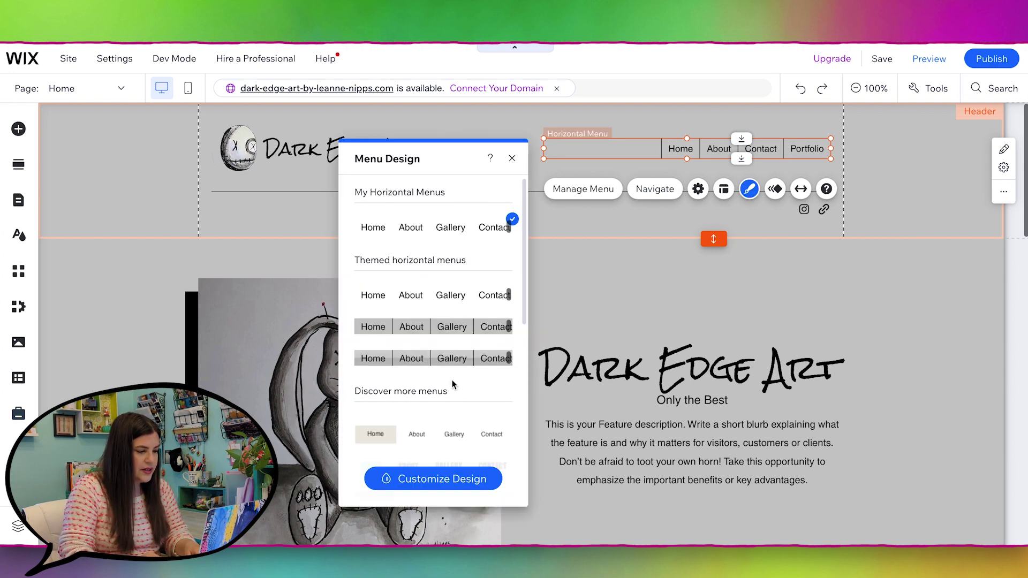
left_click(427, 481)
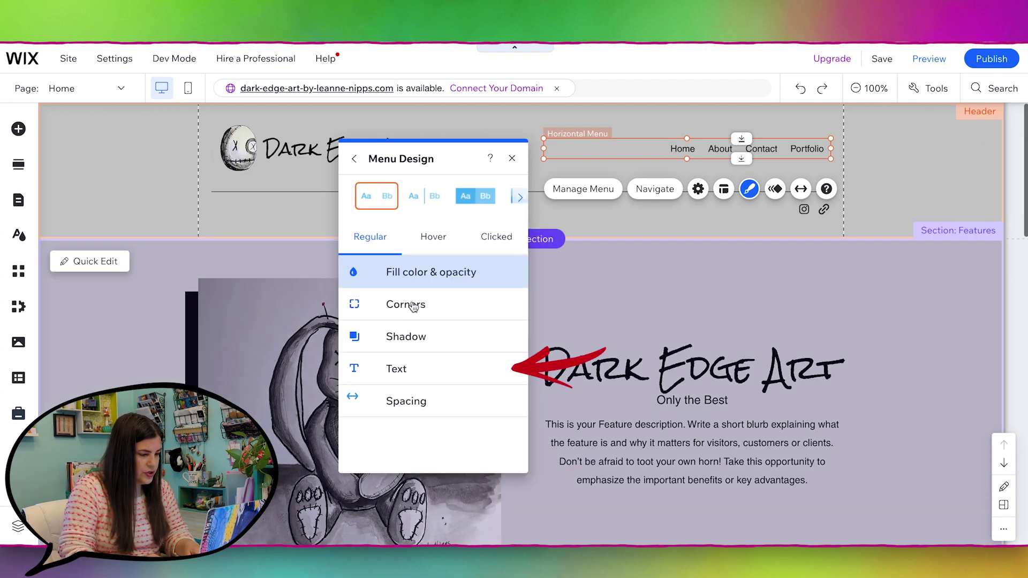
left_click(410, 369)
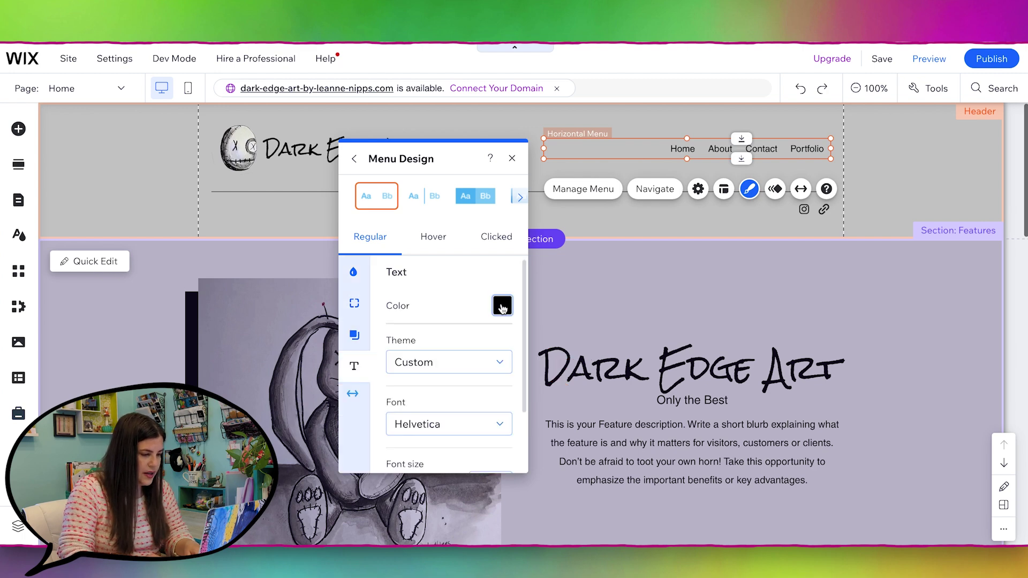
left_click(455, 425)
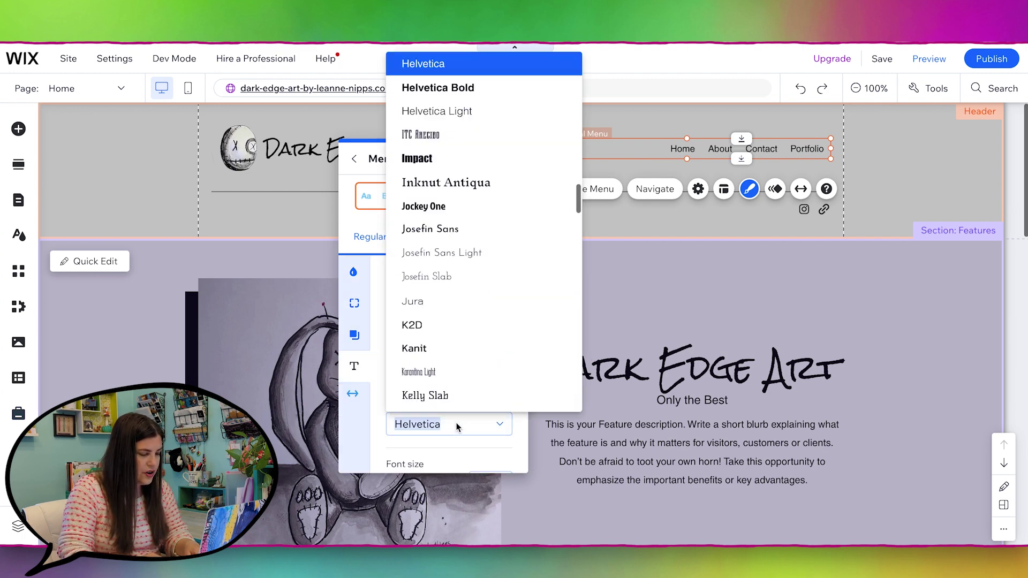
scroll(488, 260, "up", 15)
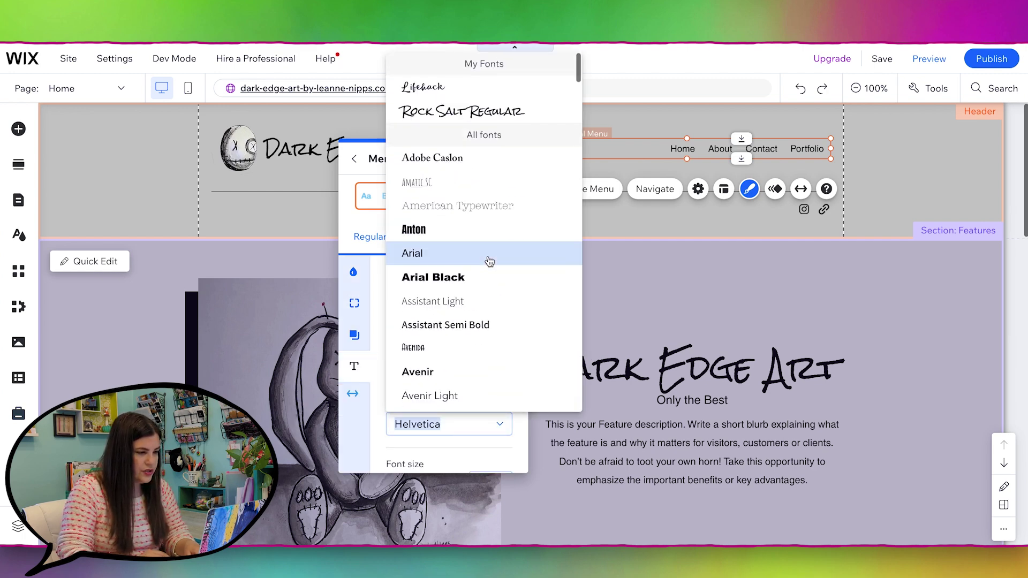
left_click(482, 116)
left_click(510, 156)
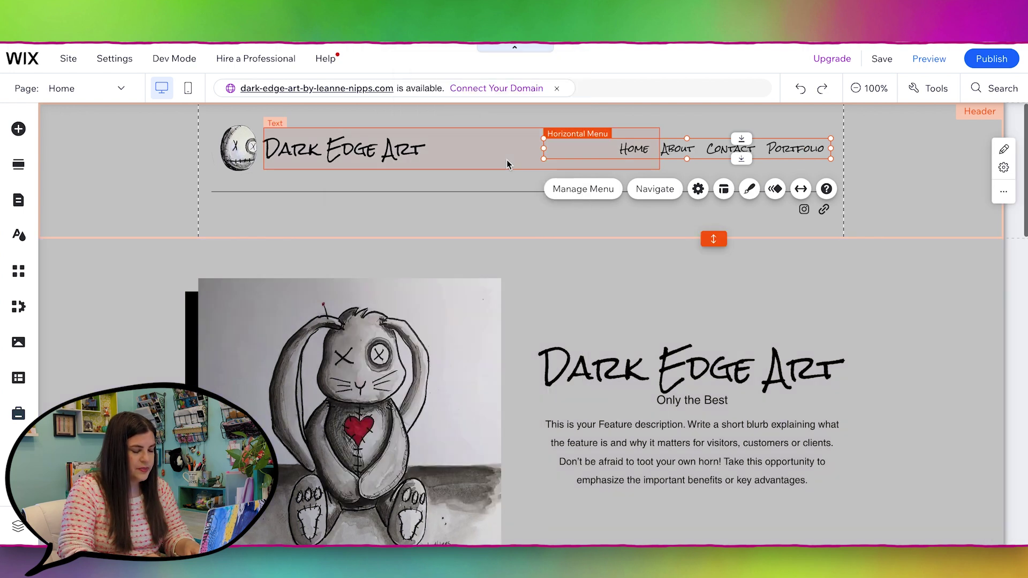